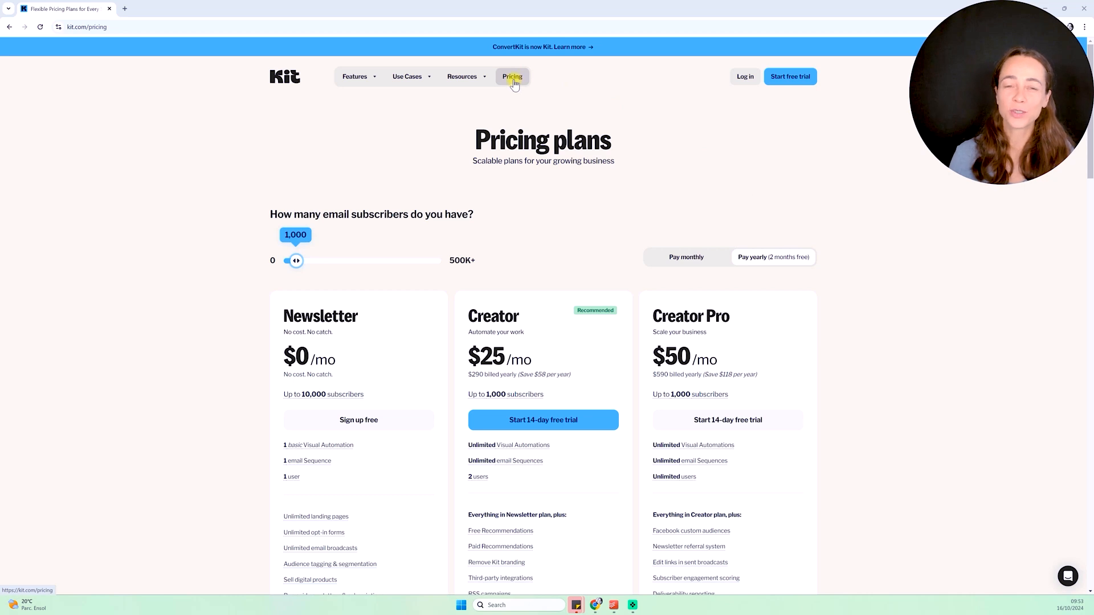
scroll(871, 203, down, 1)
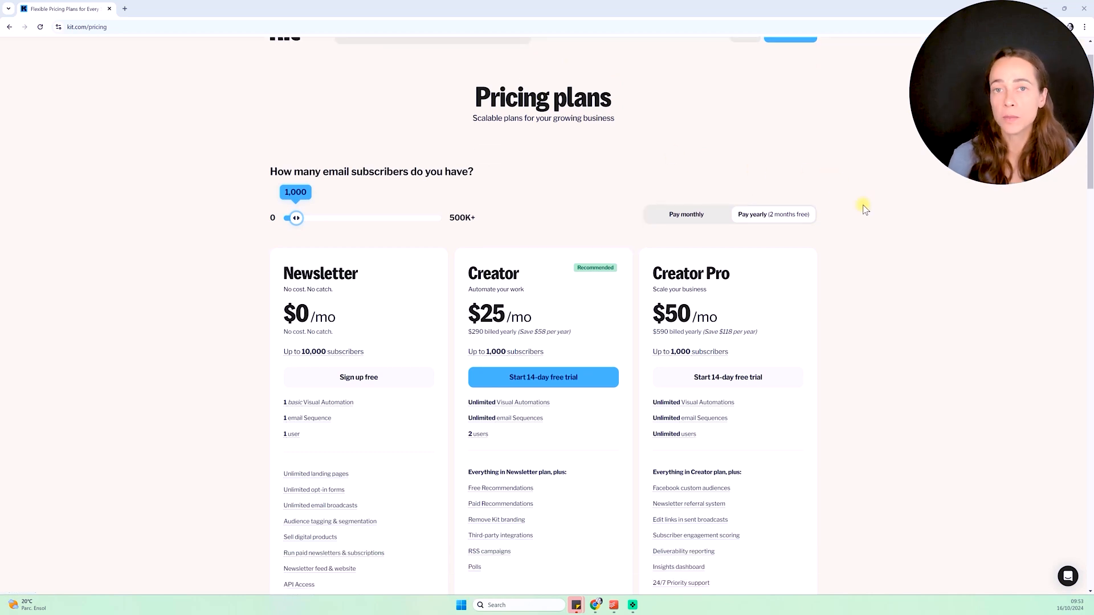
scroll(867, 219, down, 1)
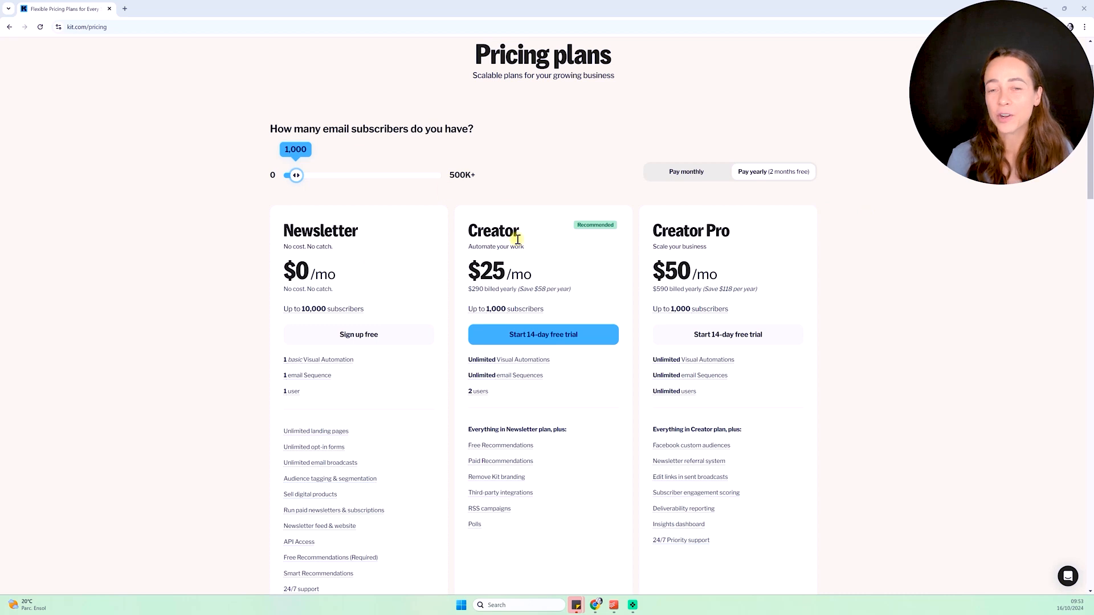
scroll(762, 237, down, 2)
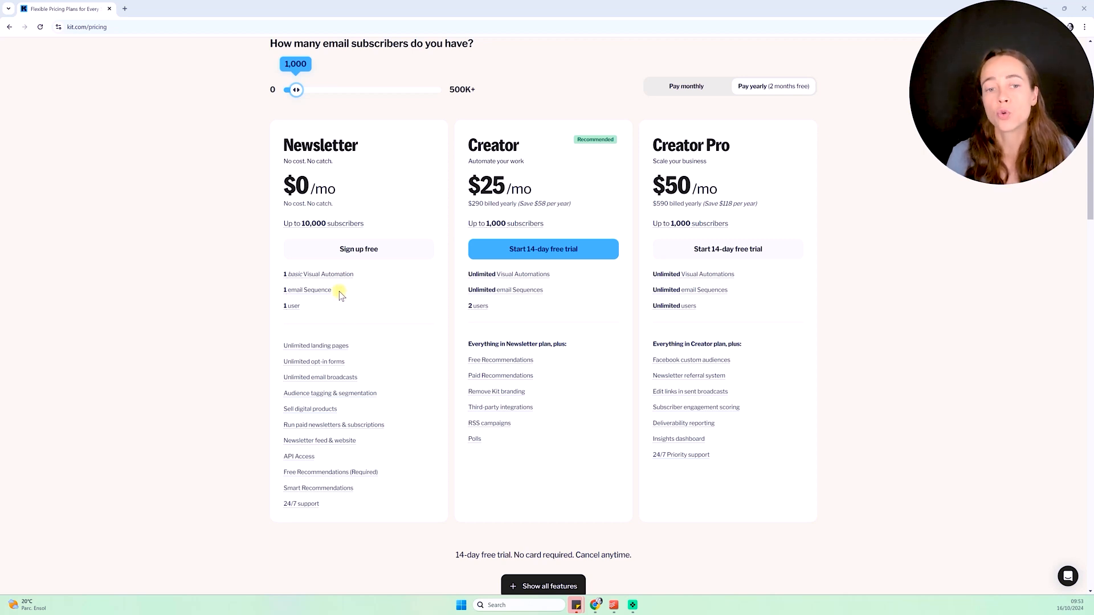
mouse_move(324, 292)
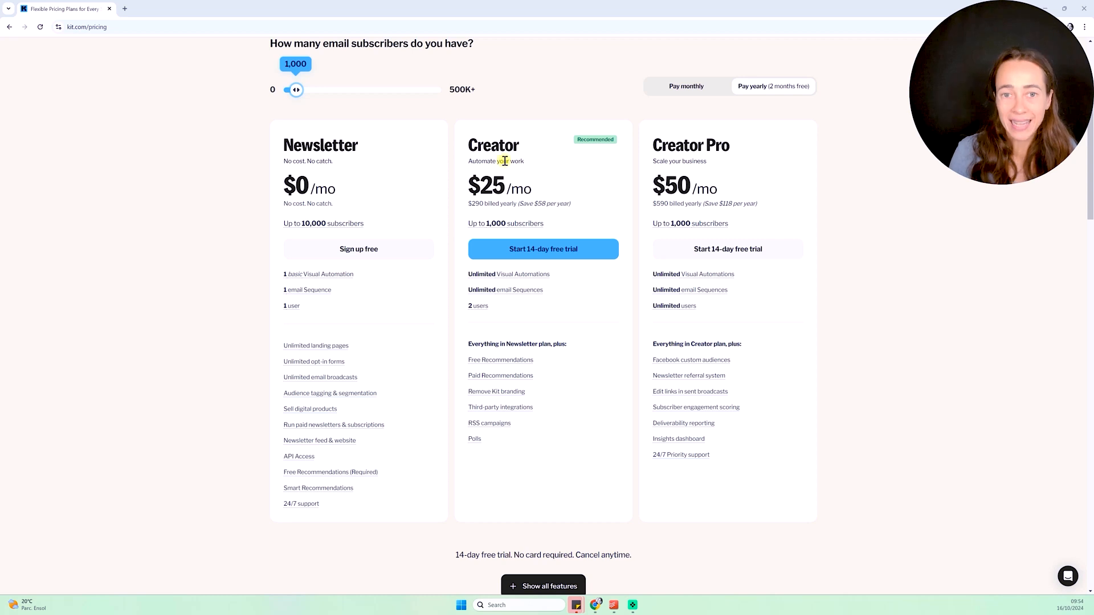
Compare Kit pricing by sliding the subscriber estimate to about 45k, then to 5,000
scroll(318, 133, up, 1)
mouse_move(318, 133)
mouse_down()
mouse_move(344, 133)
mouse_move(297, 135)
mouse_up()
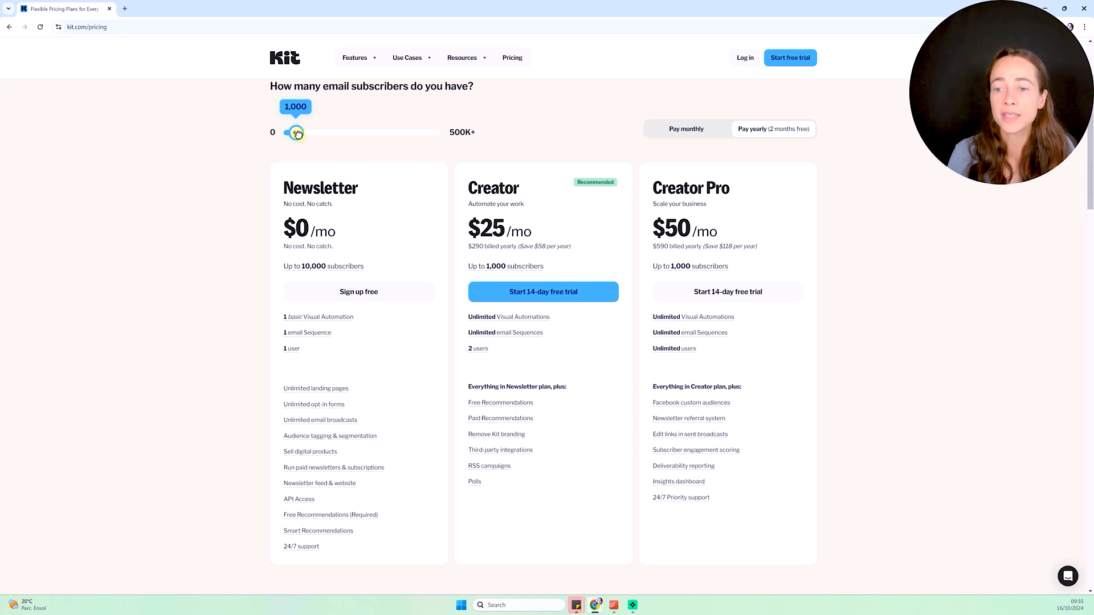
drag(297, 134, 296, 134)
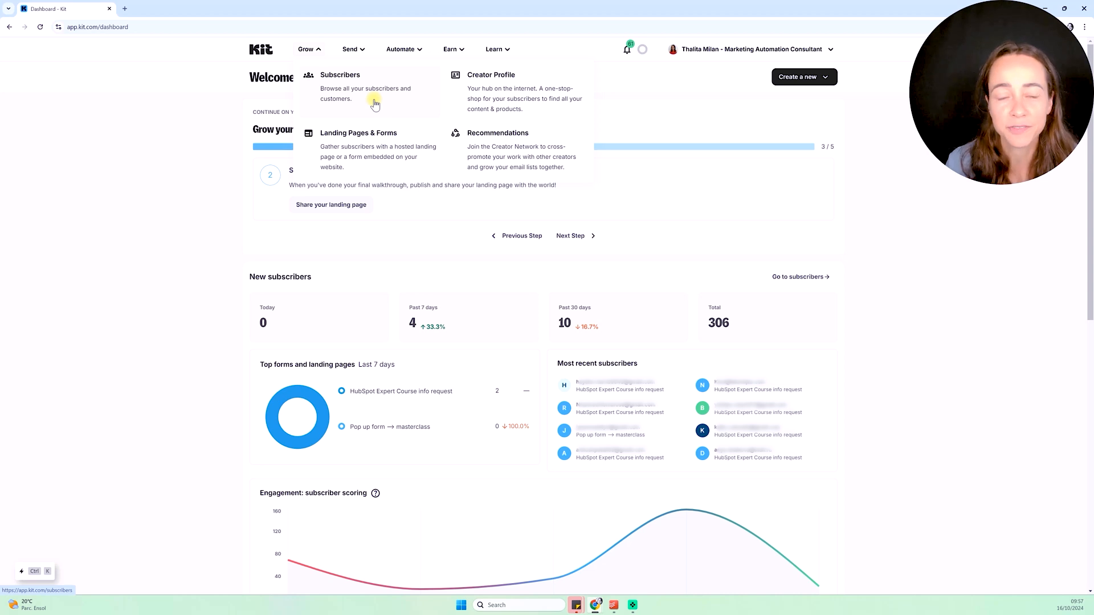
Visit the Subscribers page, then go to Creator Profile from the Grow menu
click(398, 82)
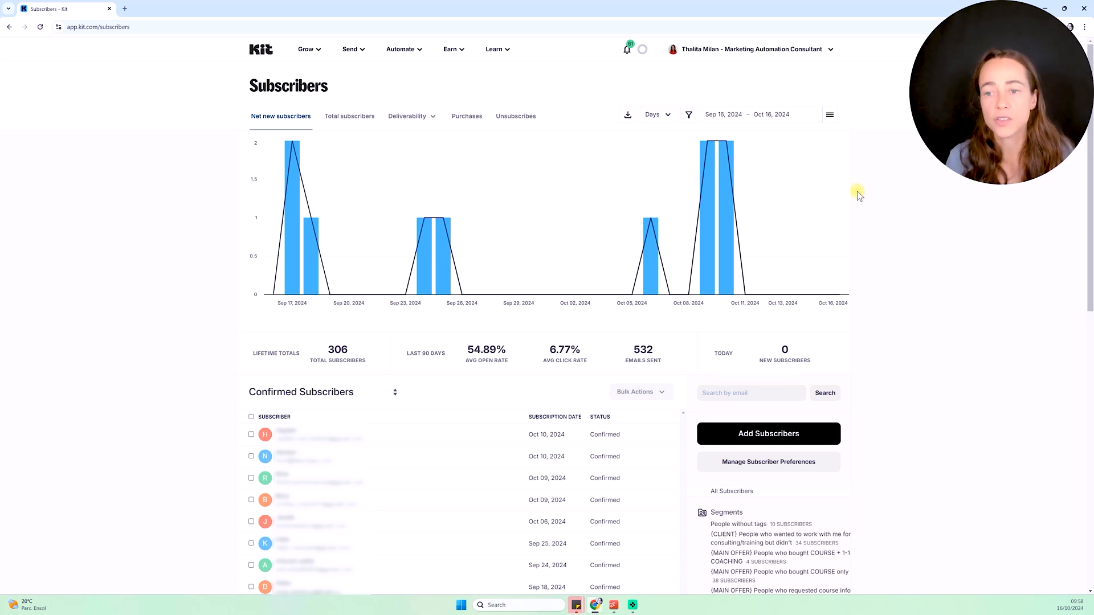
click(307, 49)
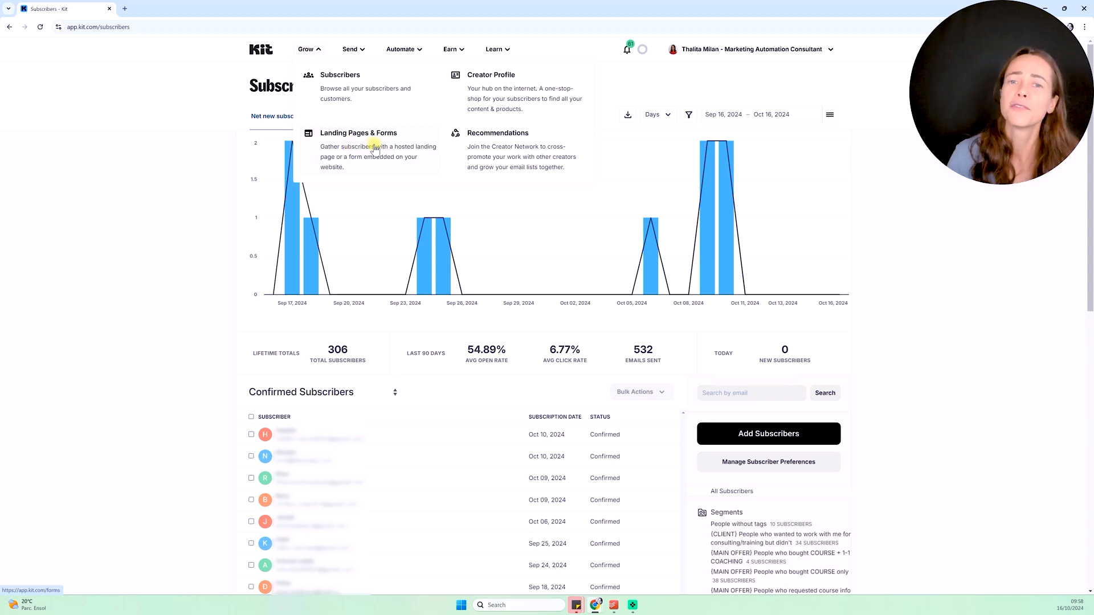
click(559, 119)
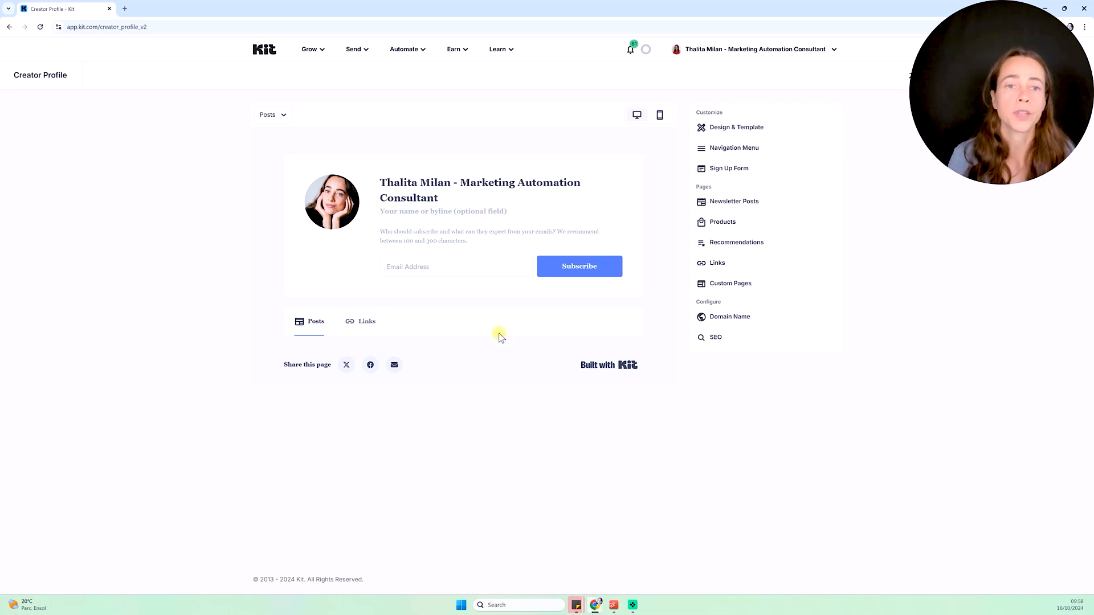
Look through the Grow, Send, Automate, Earn and Learn menus, then close the Learn list
click(309, 49)
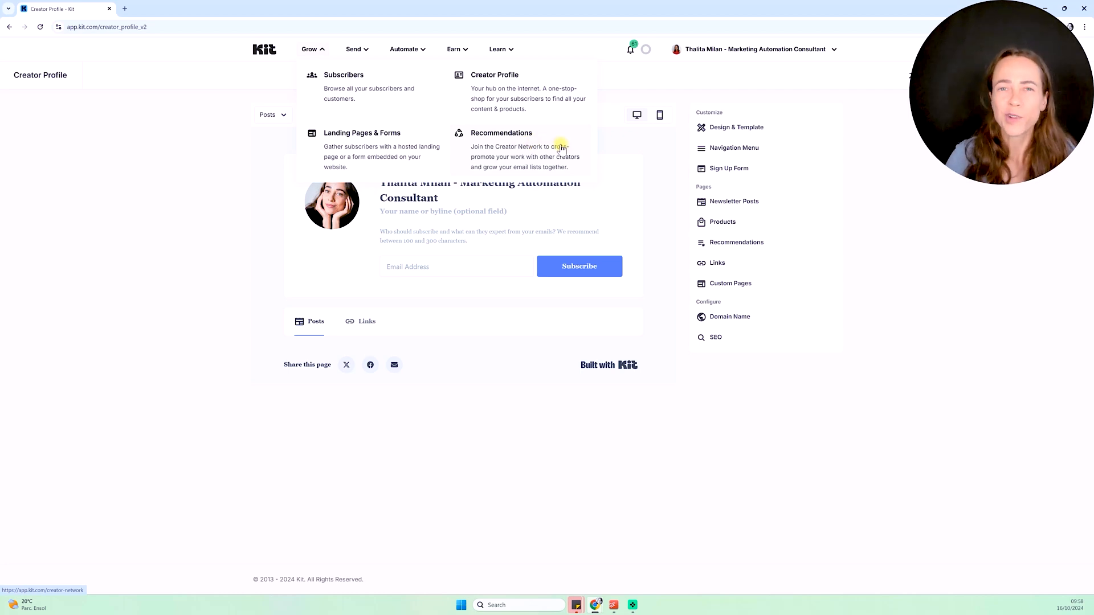
click(356, 49)
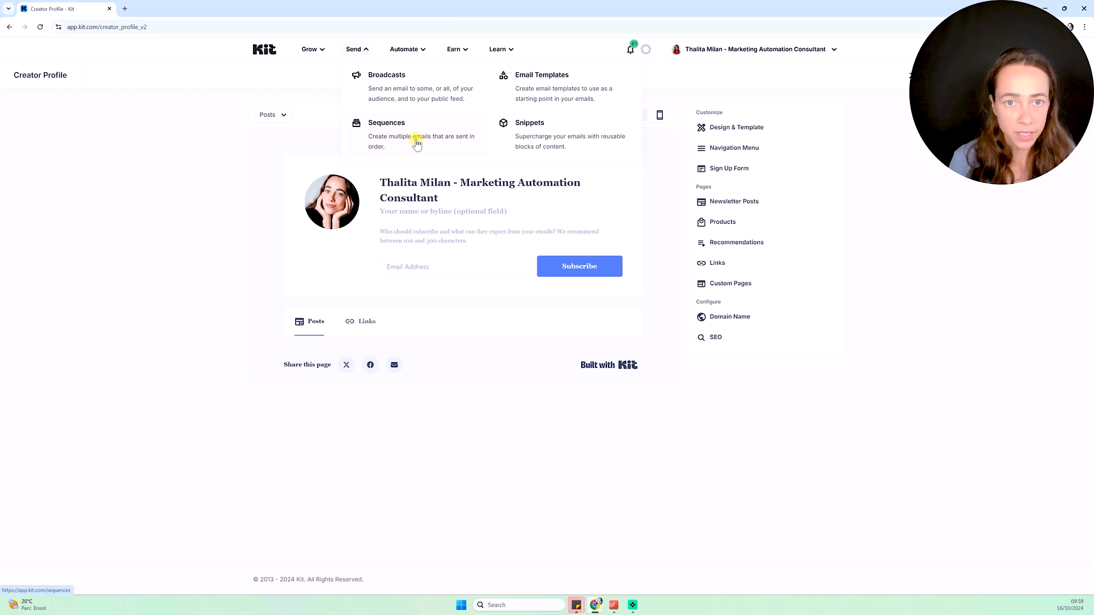
click(406, 51)
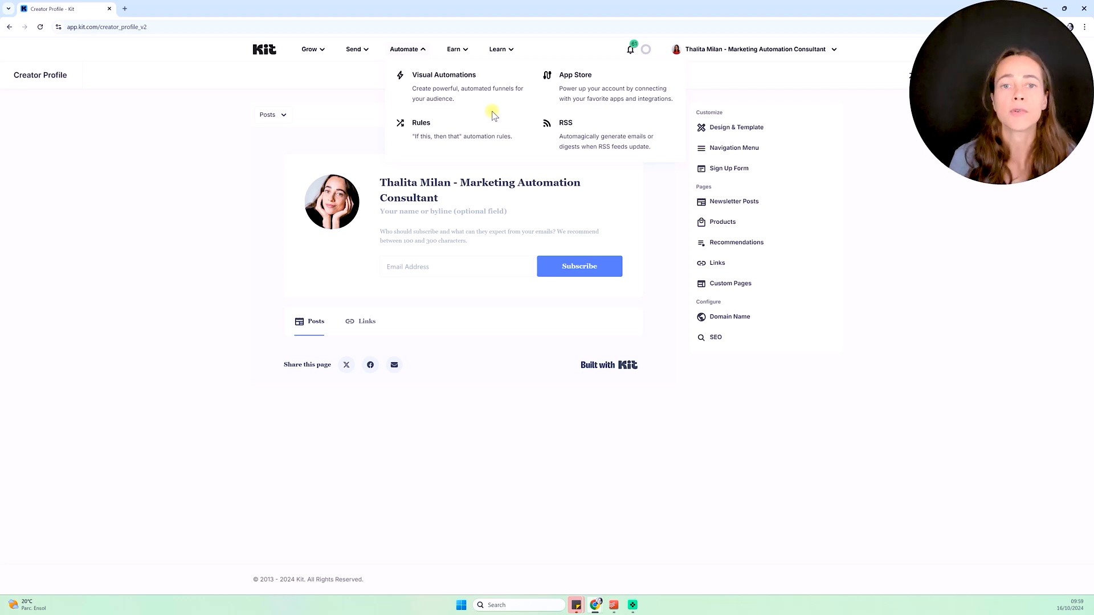
click(465, 50)
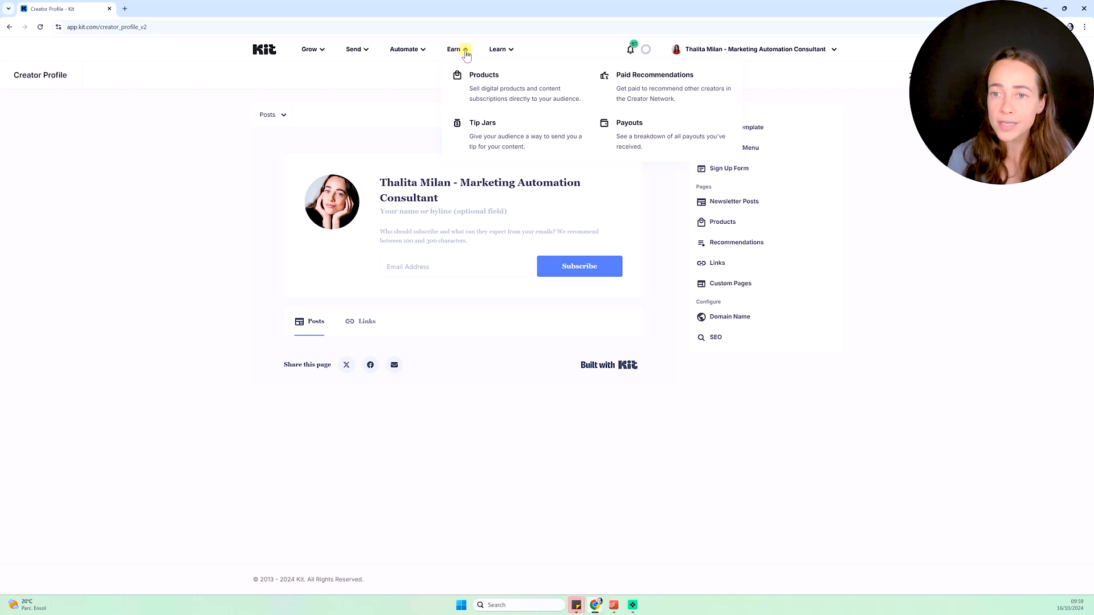
click(503, 50)
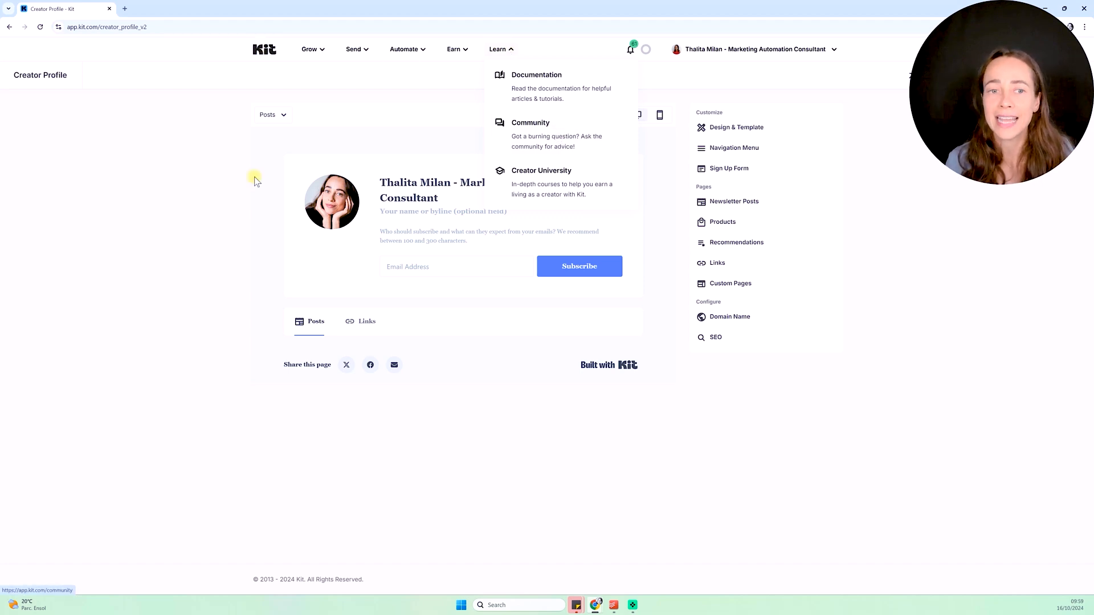
click(208, 195)
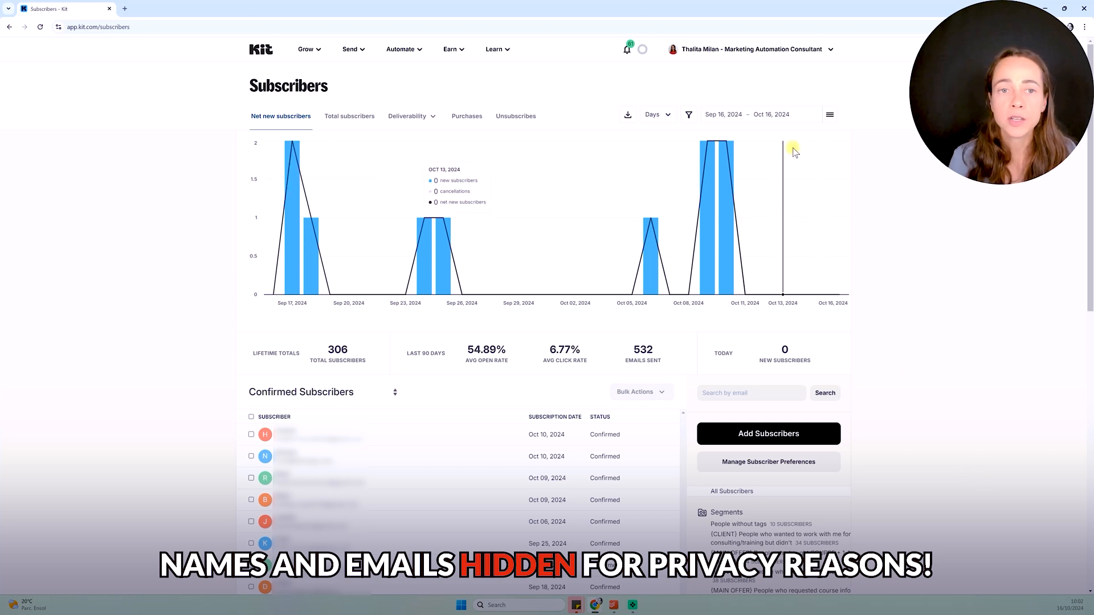
click(316, 49)
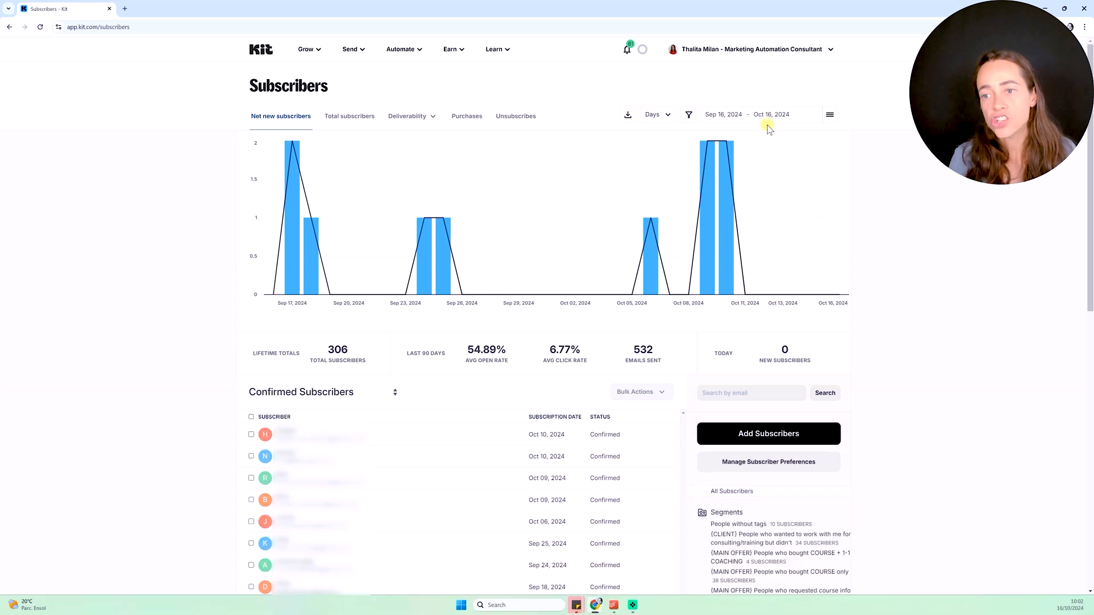
click(763, 114)
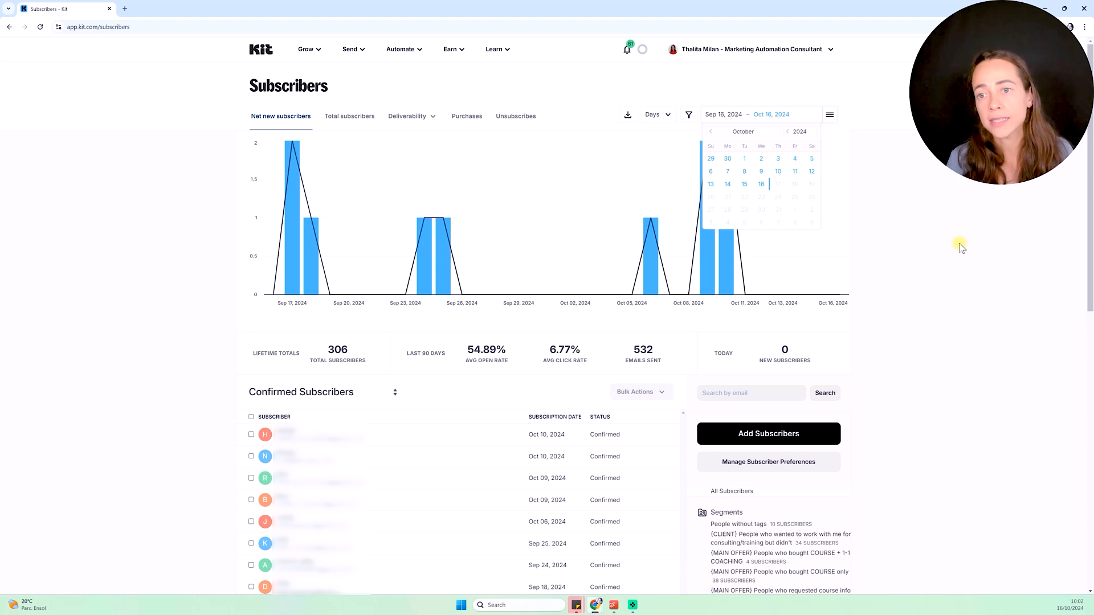
click(656, 118)
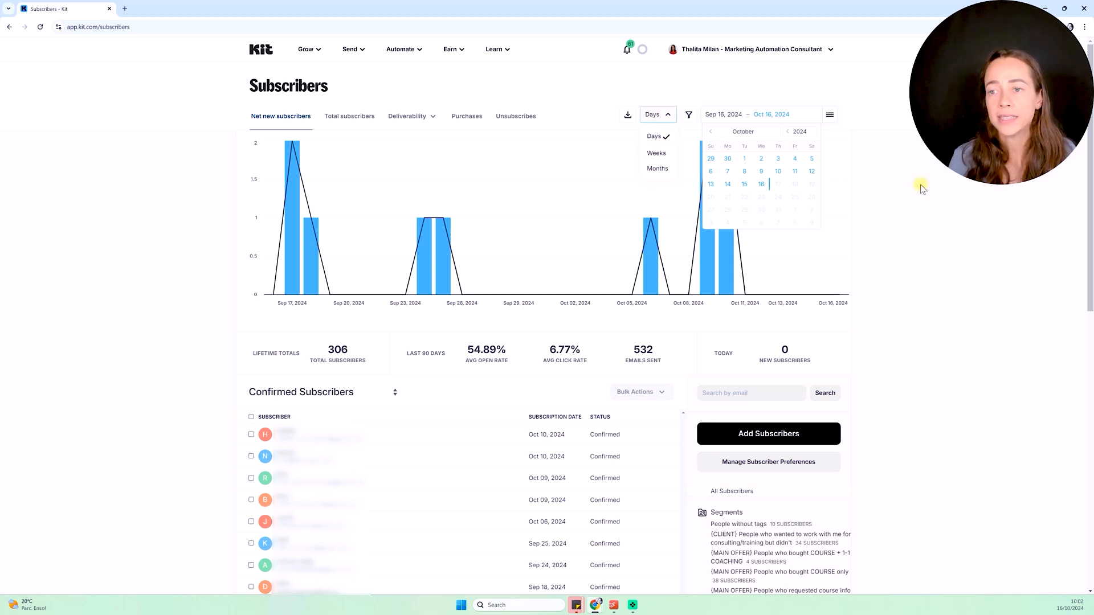
click(936, 196)
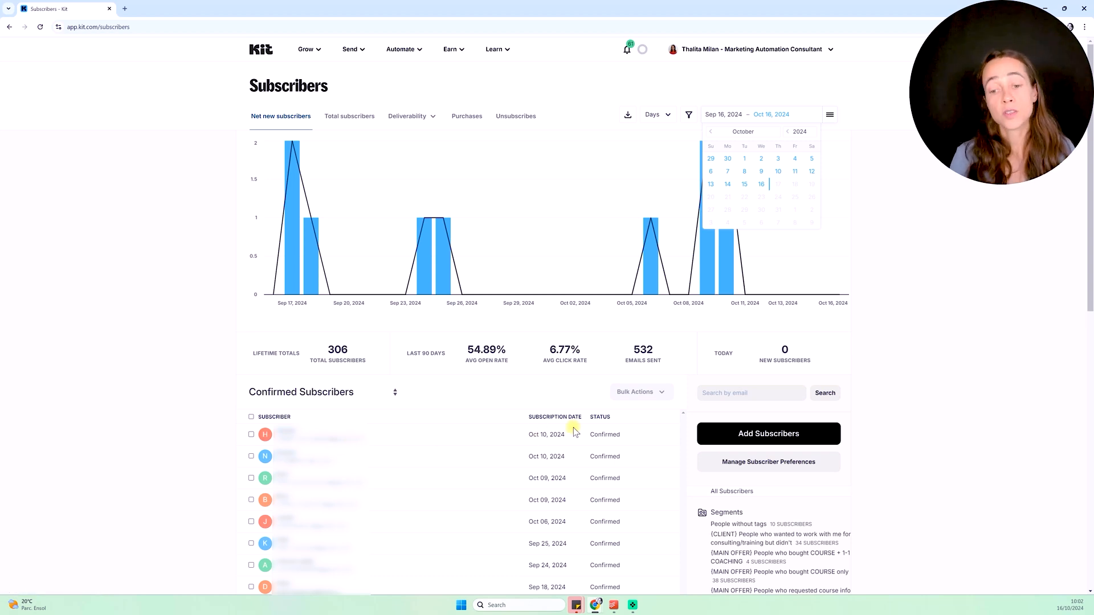
mouse_move(556, 443)
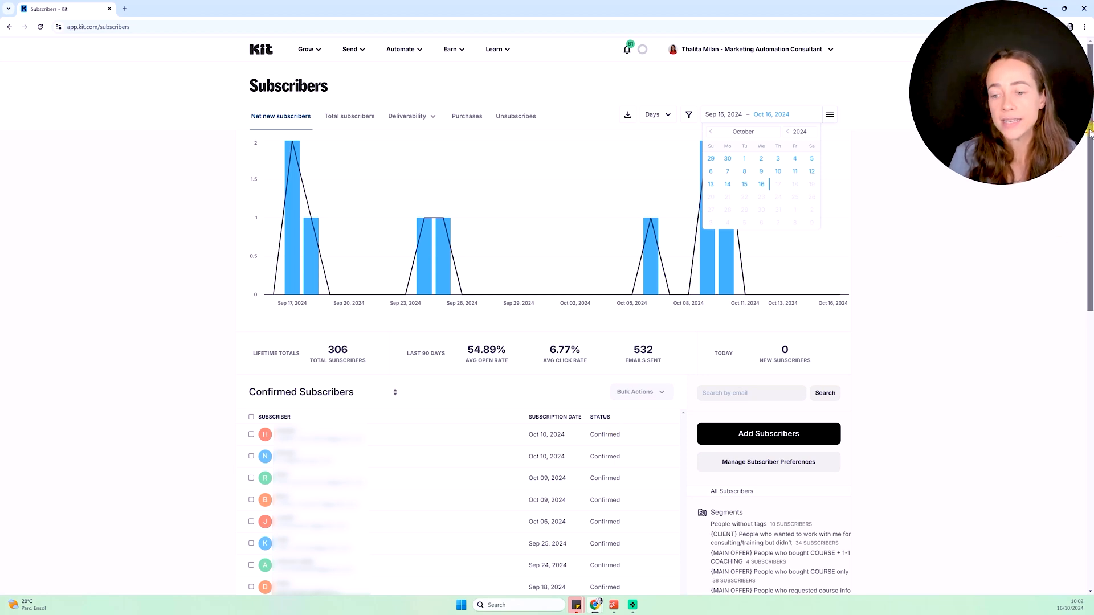
scroll(1089, 153, down, 2)
drag(1090, 153, 1090, 303)
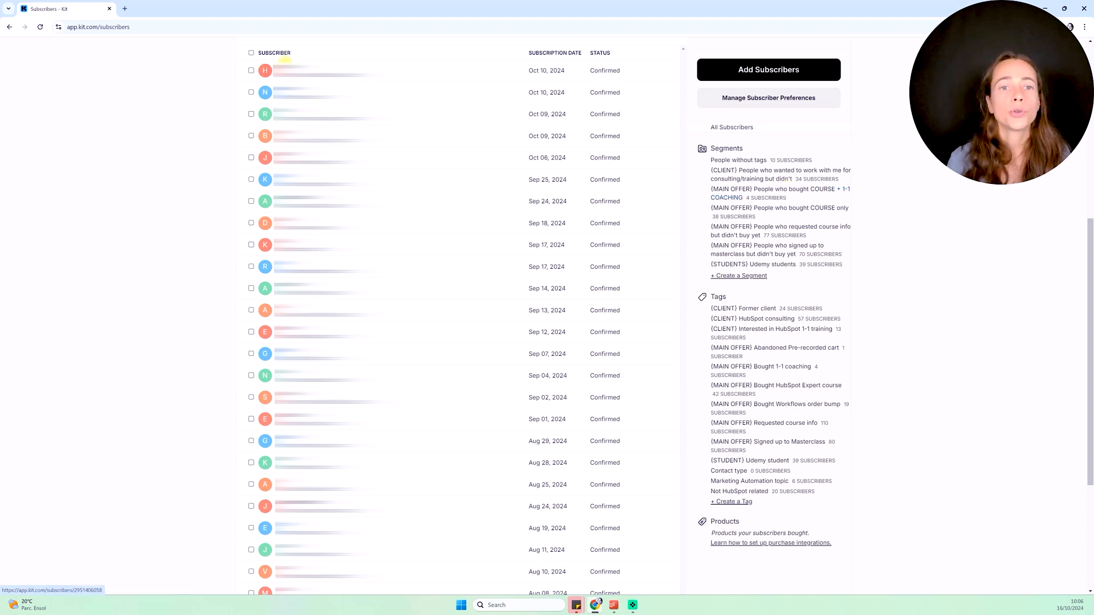
click(285, 60)
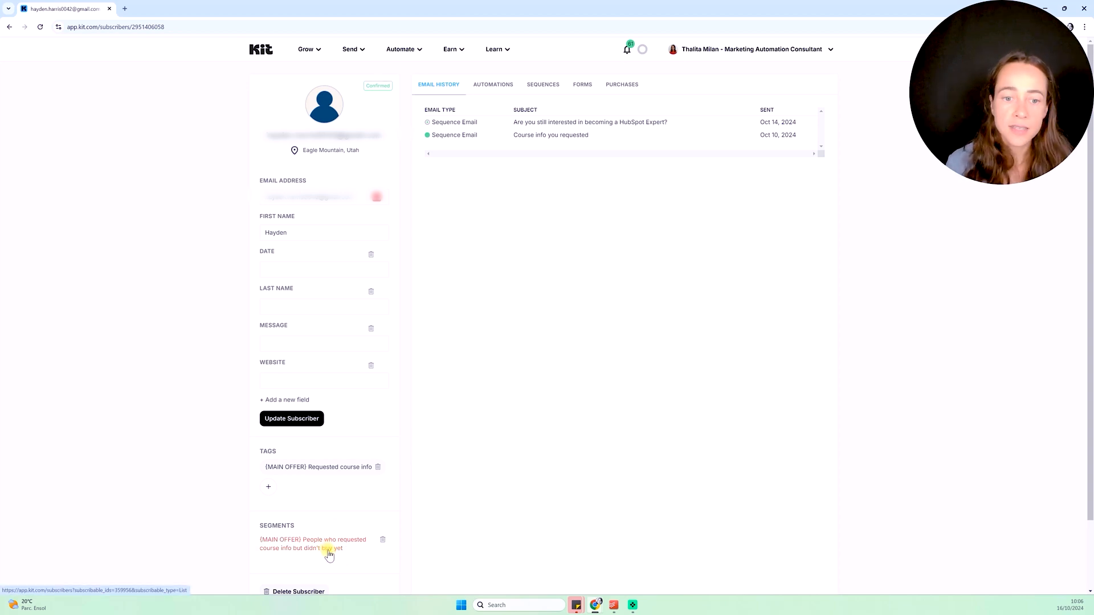
scroll(329, 555, down, 1)
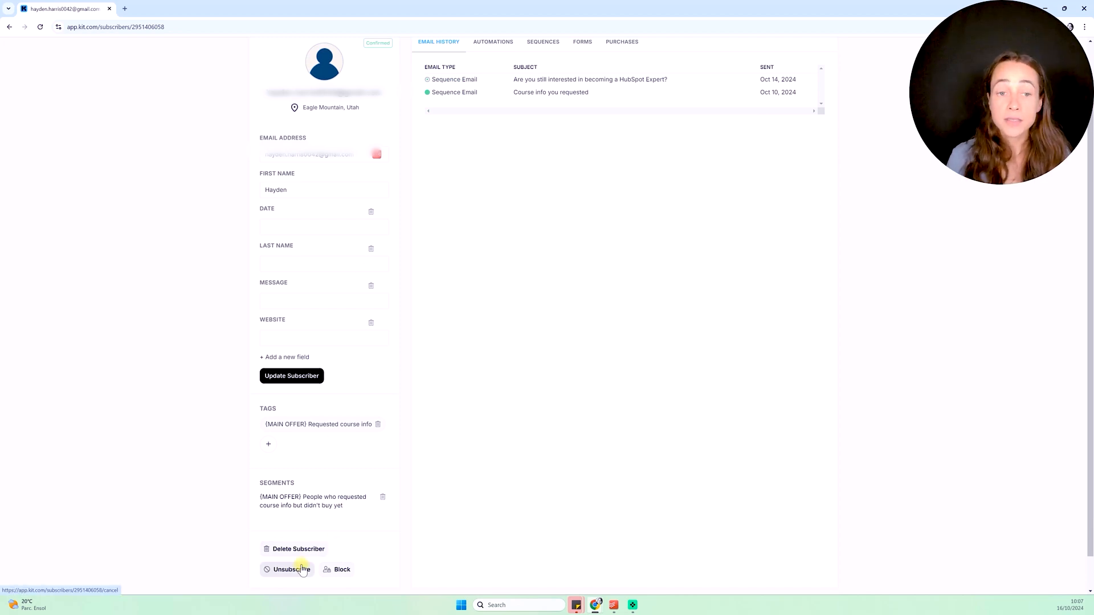
scroll(329, 305, up, 1)
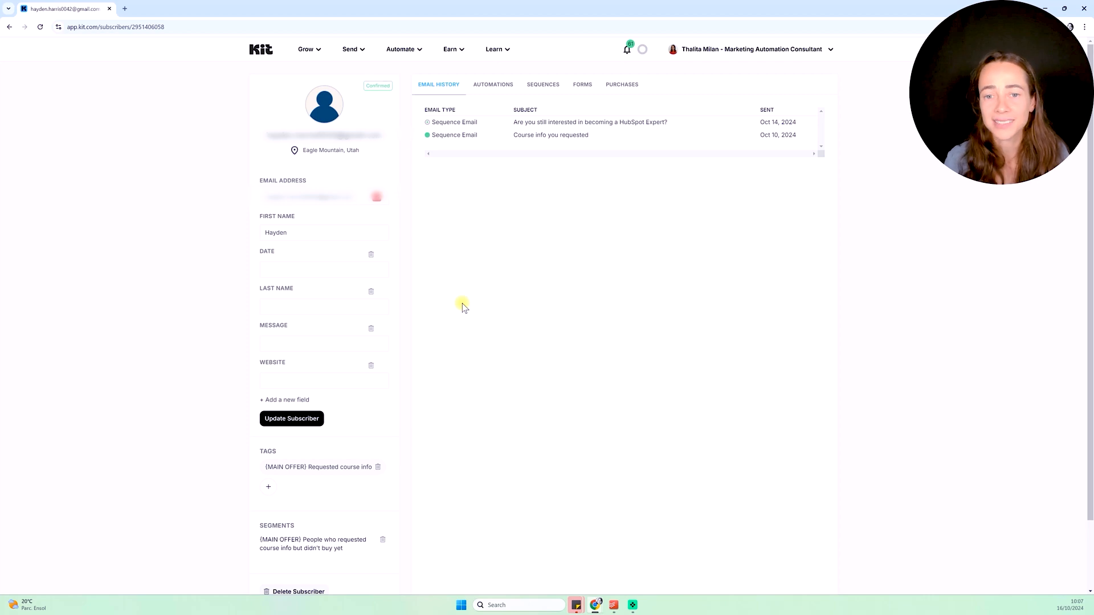
scroll(463, 307, down, 2)
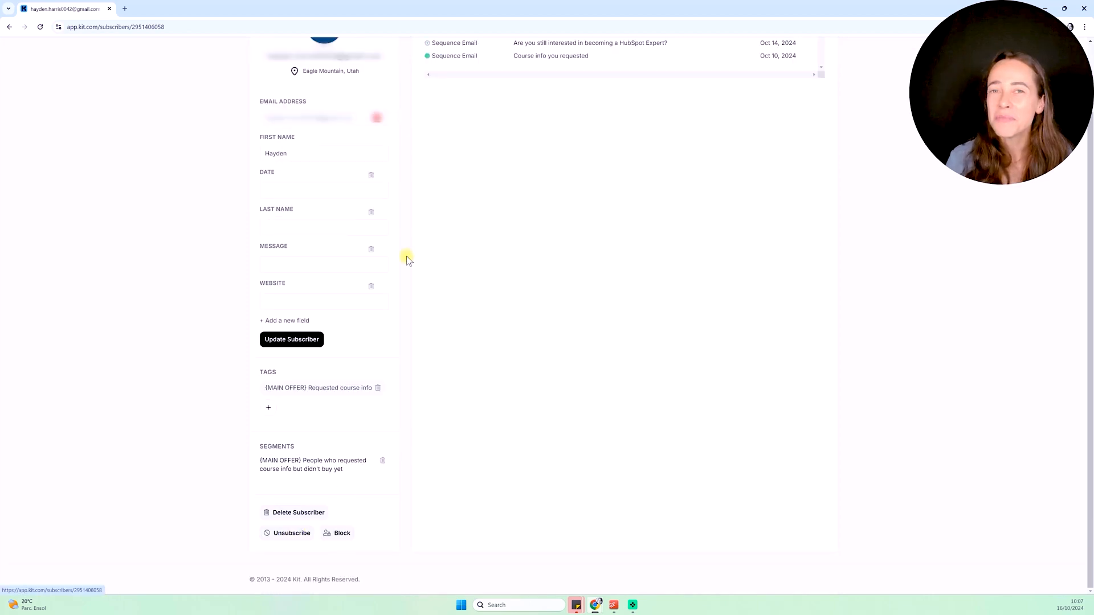
scroll(408, 259, up, 2)
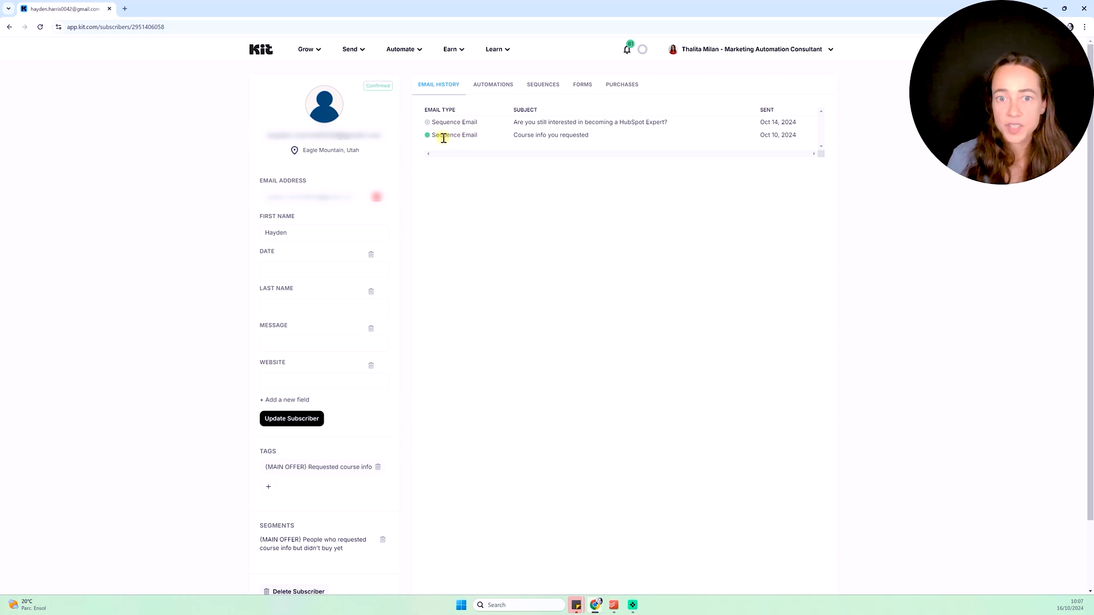
mouse_move(428, 138)
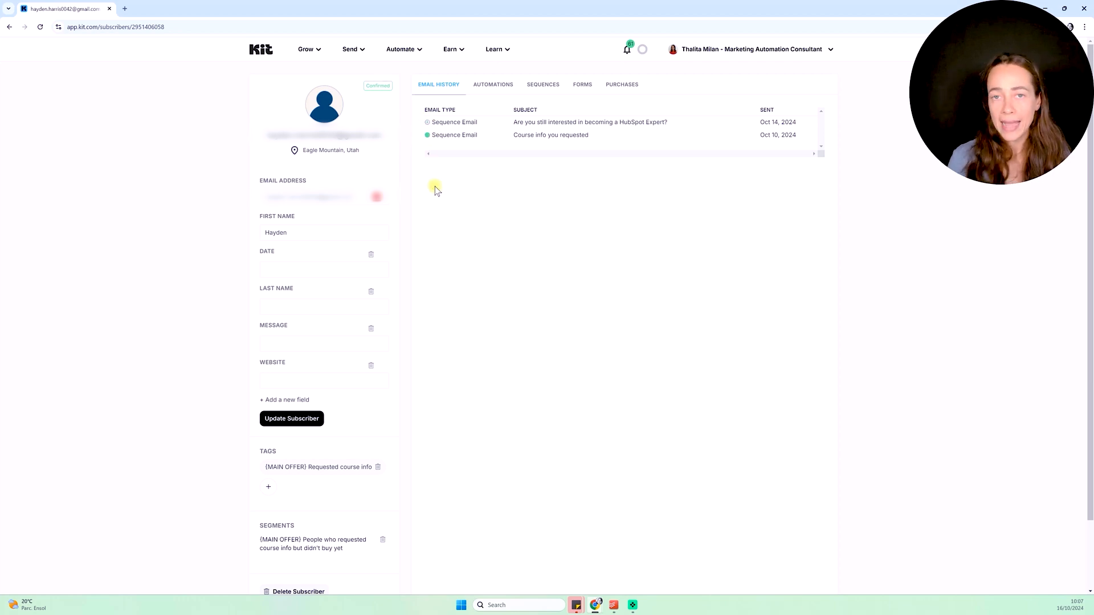
Review the subscriber's Automations, Sequences, Forms, Purchases and Email History tabs, then browse the Earn menu
click(484, 93)
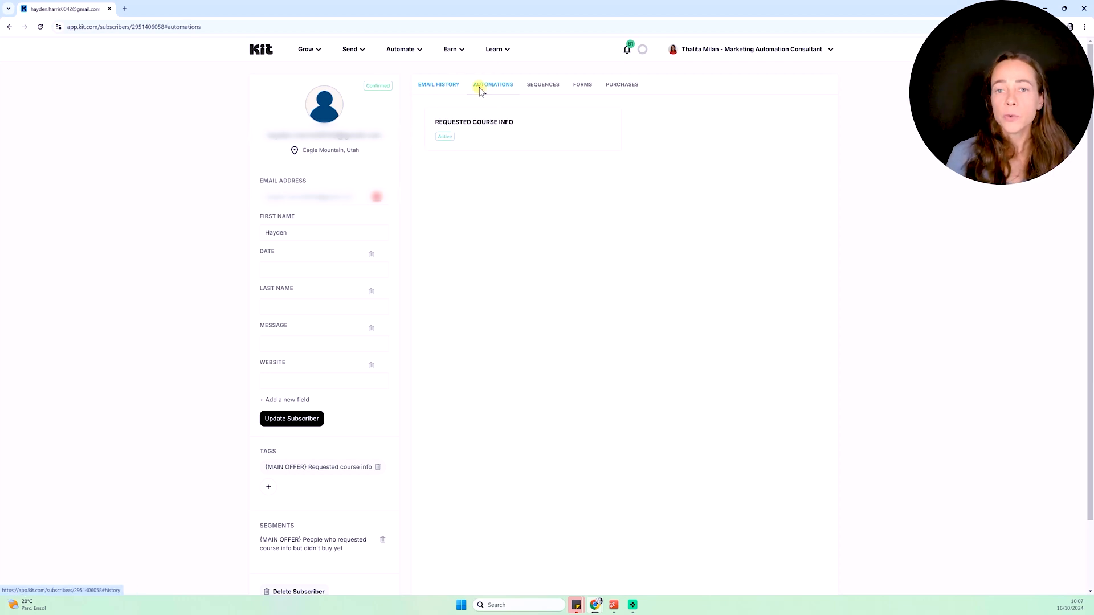
click(548, 88)
click(584, 87)
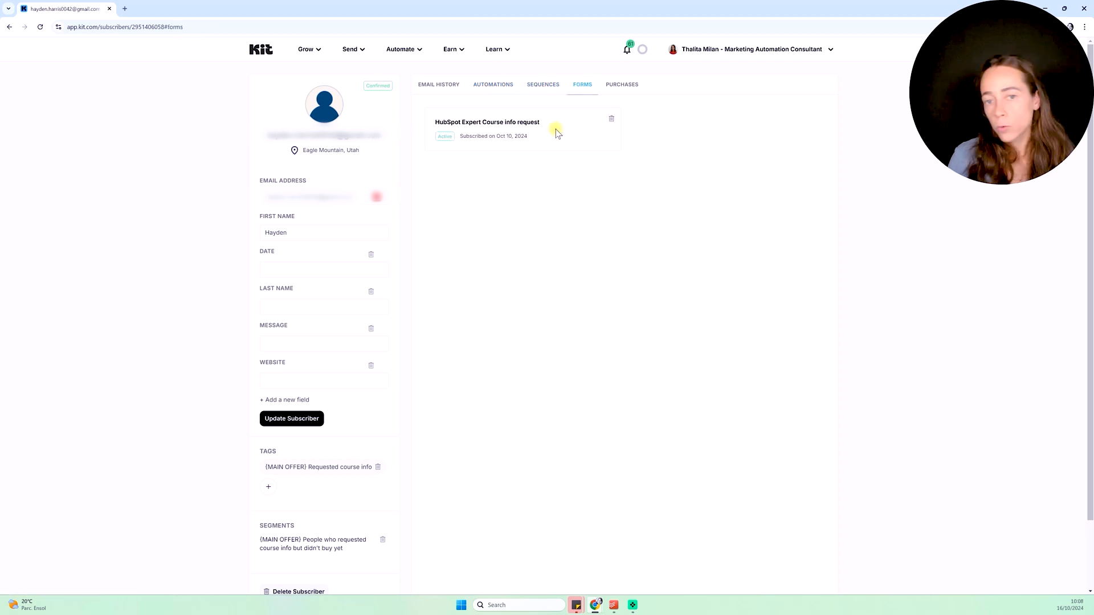
click(620, 86)
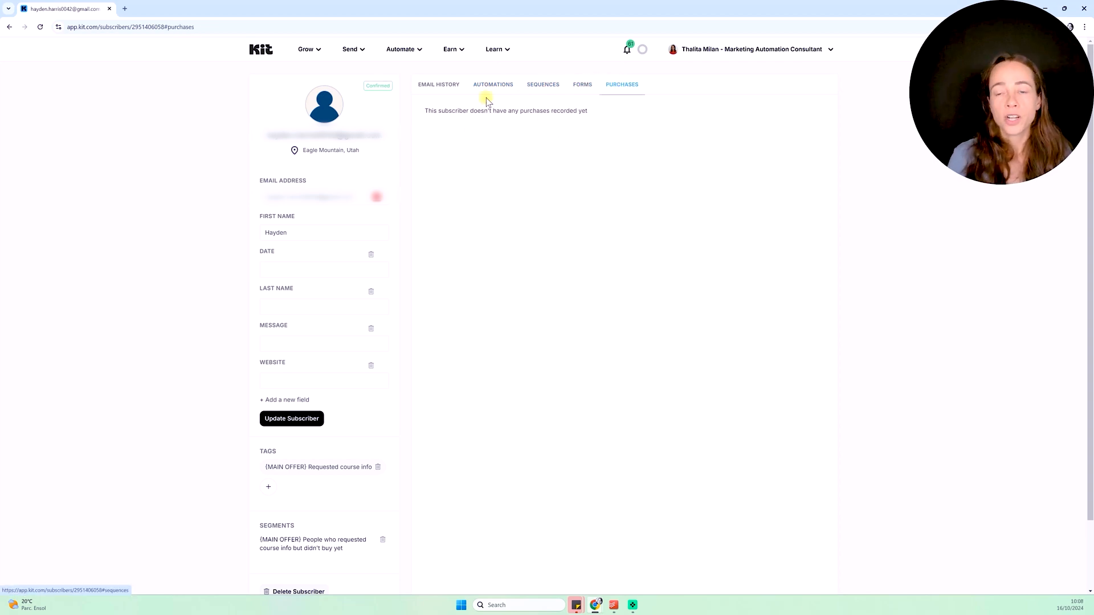
click(438, 85)
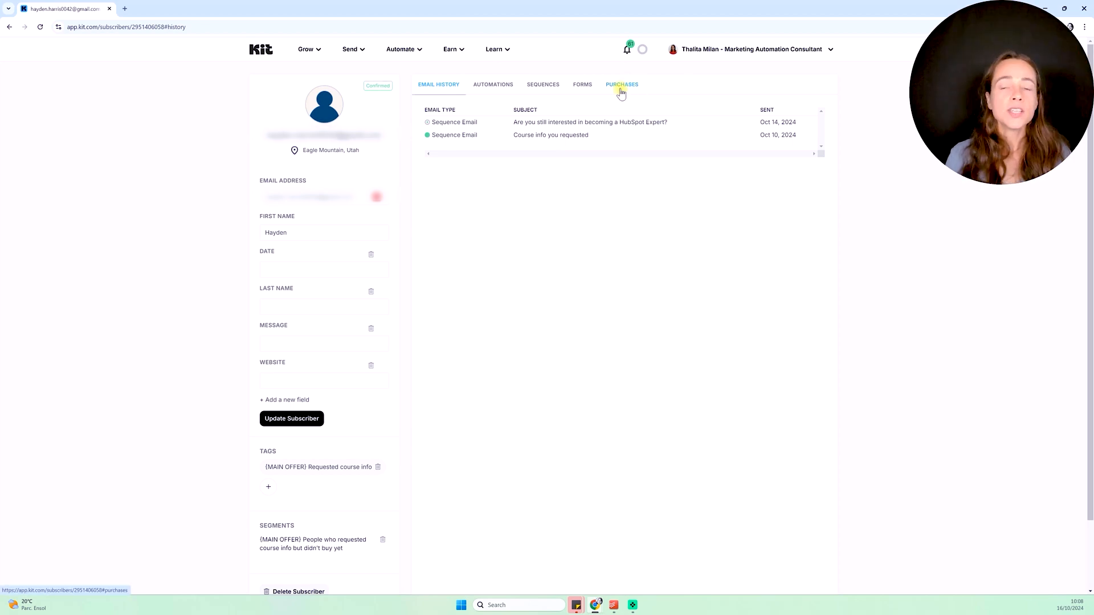
click(454, 49)
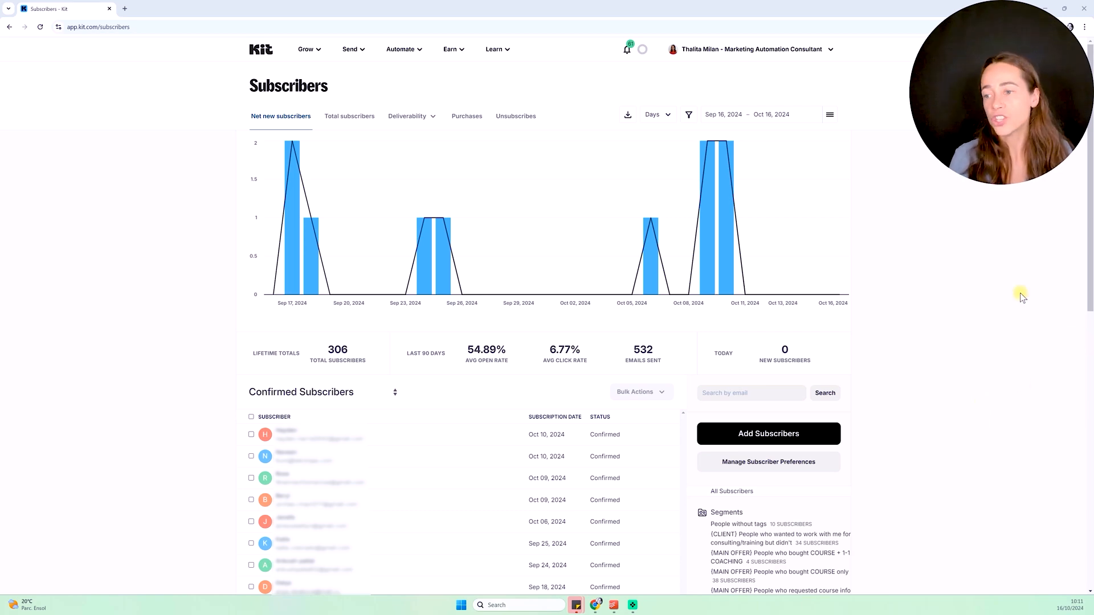
Add a single subscriber, entering their first name and e-mail address
click(781, 439)
scroll(763, 445, down, 5)
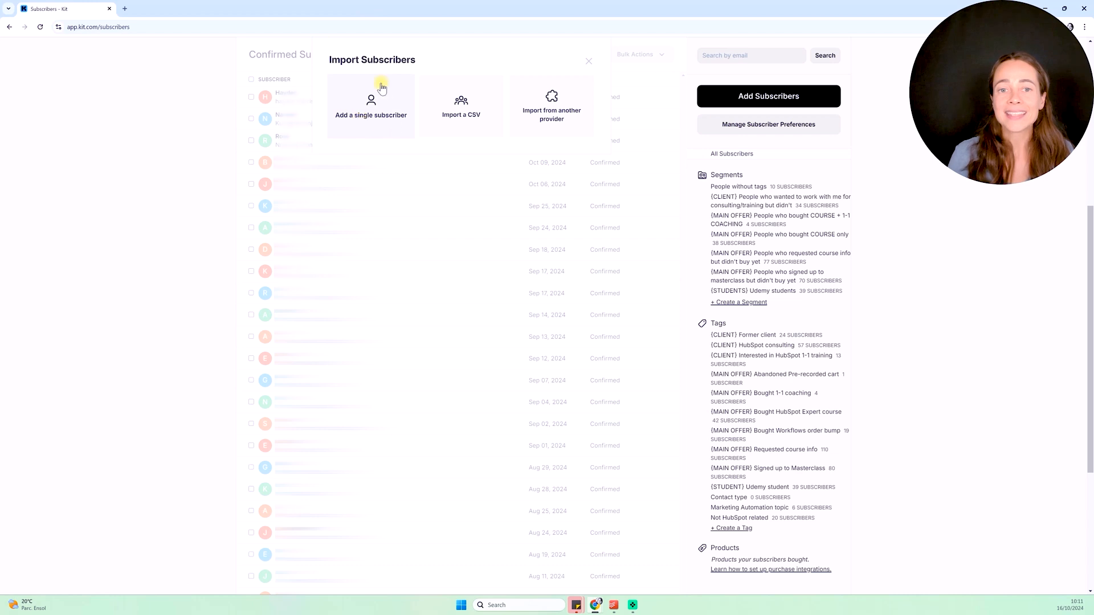
click(363, 96)
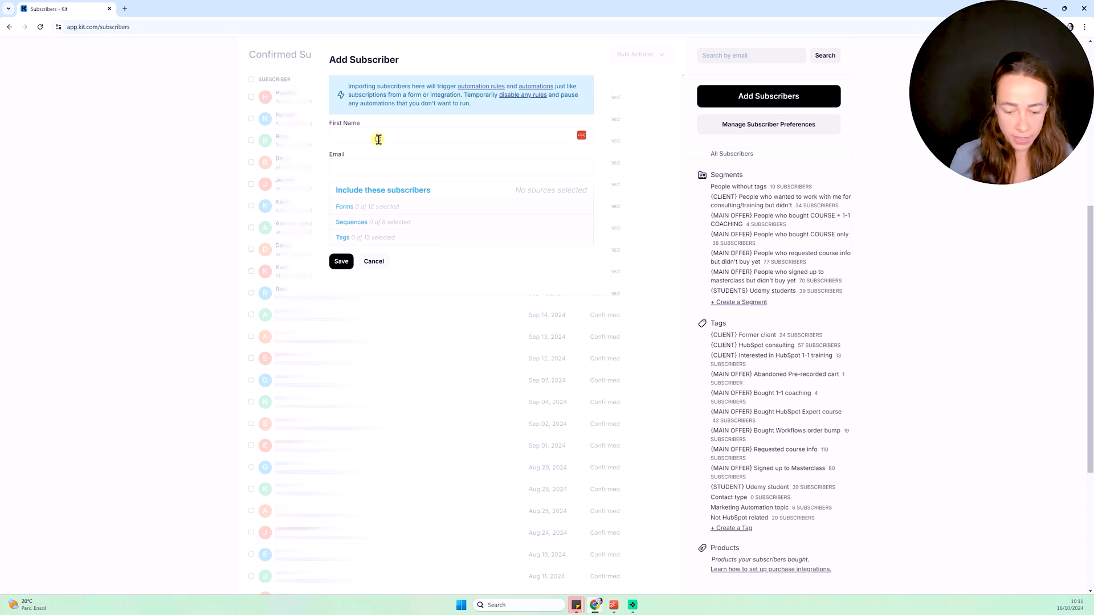
click(379, 139)
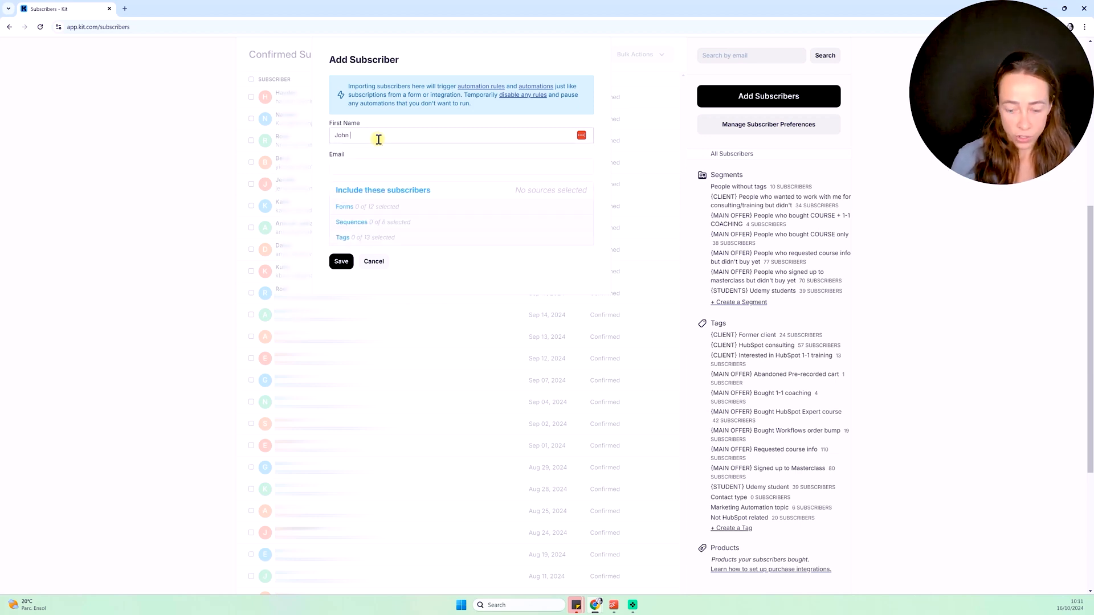
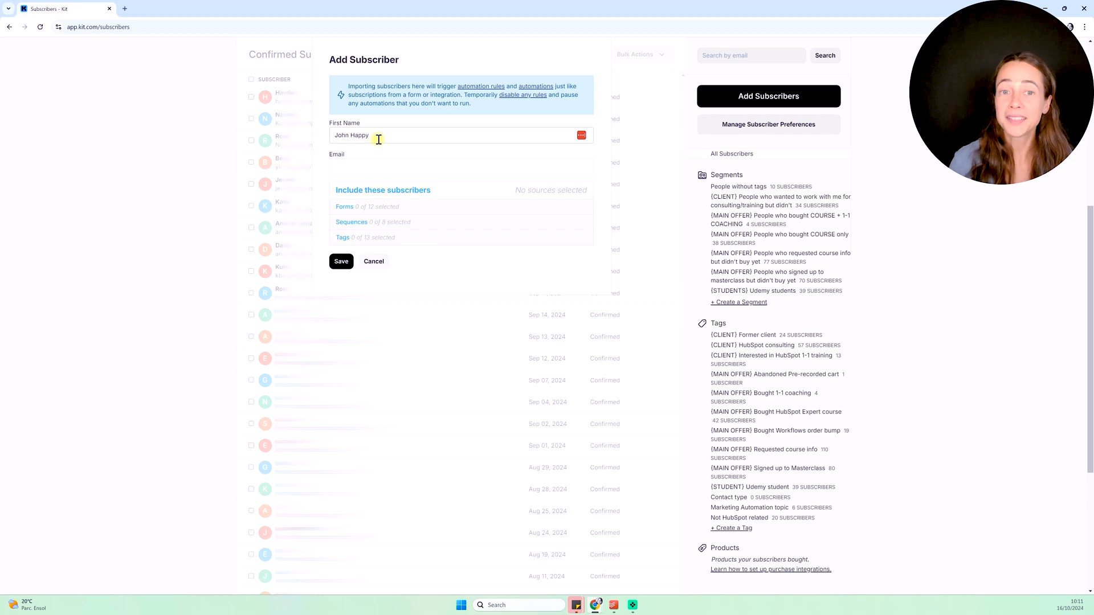
click(360, 167)
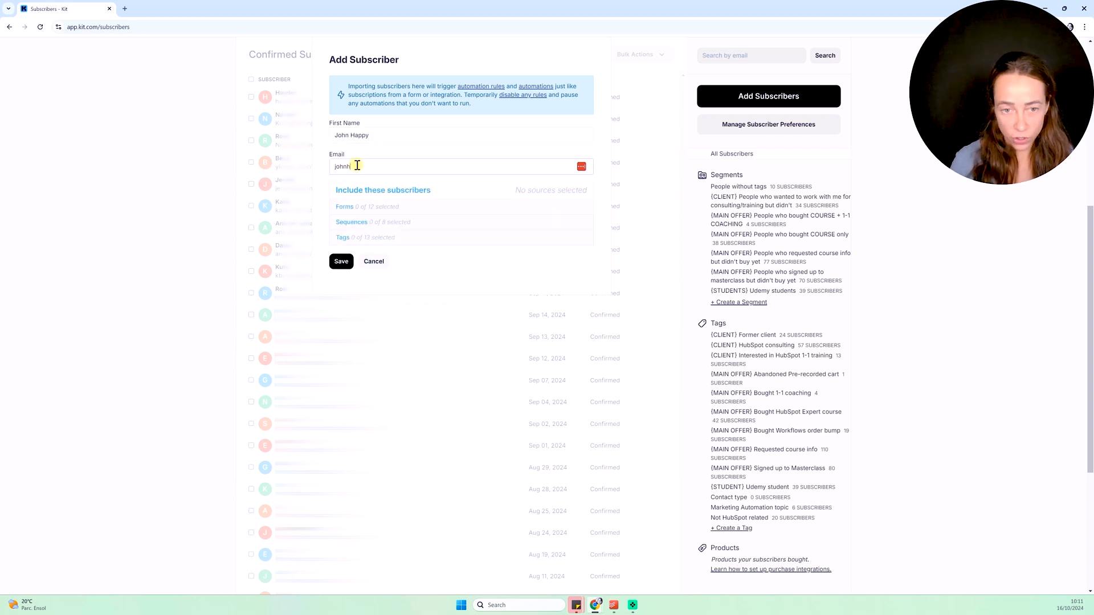
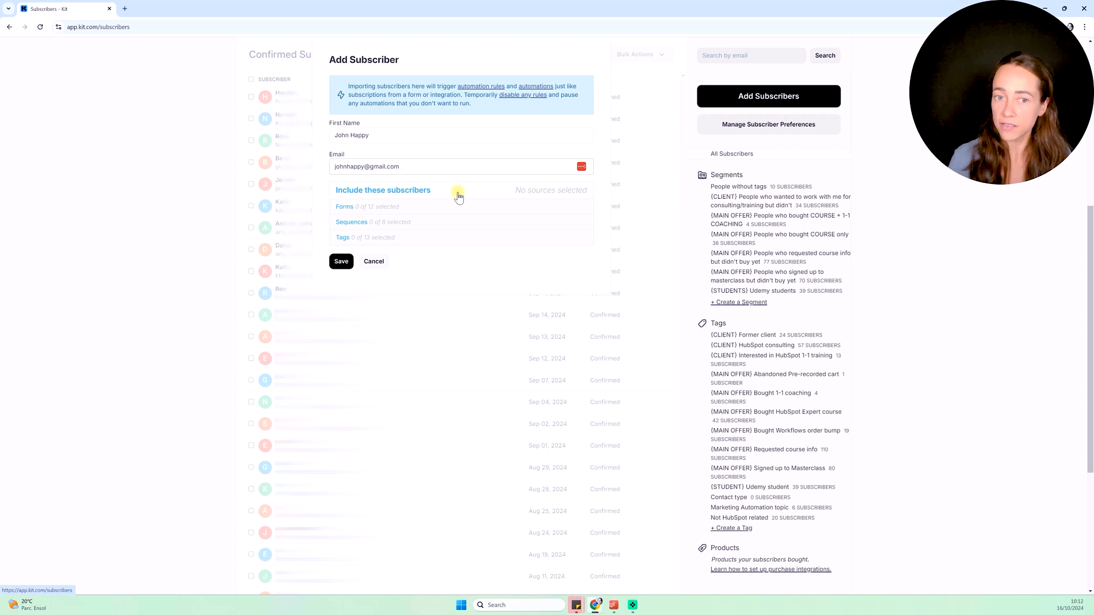
Tag the new subscriber {CLIENT} Former client and save them
click(361, 237)
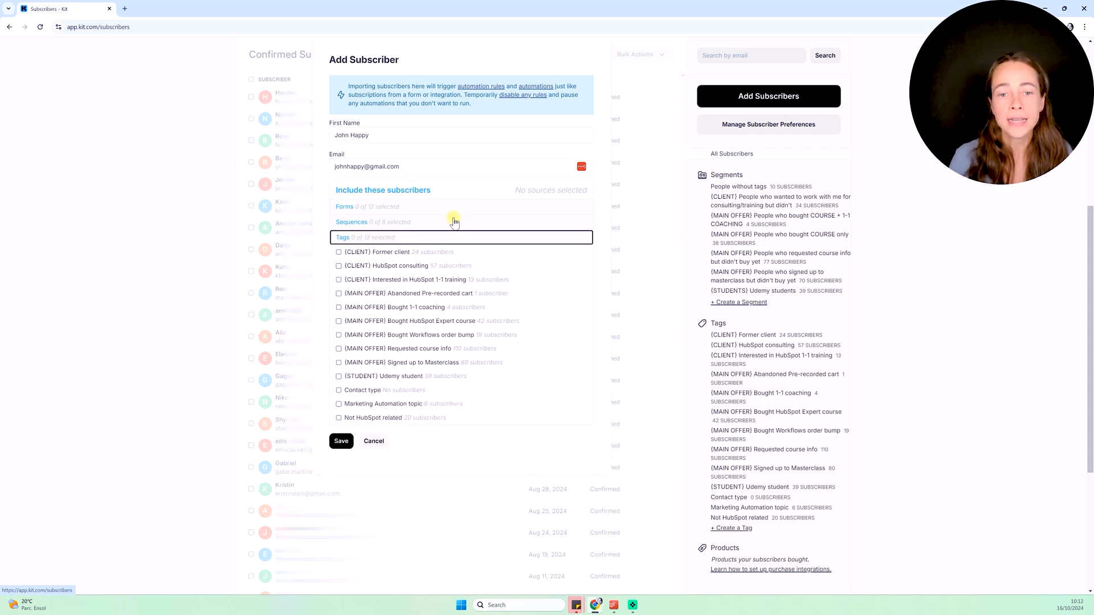
click(338, 252)
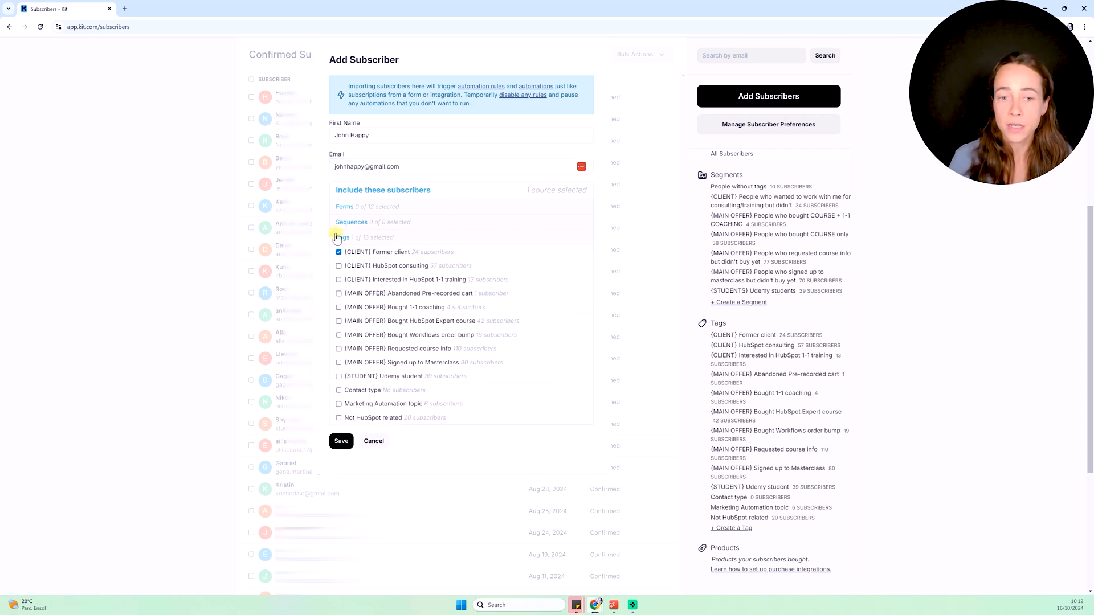
click(339, 252)
click(341, 442)
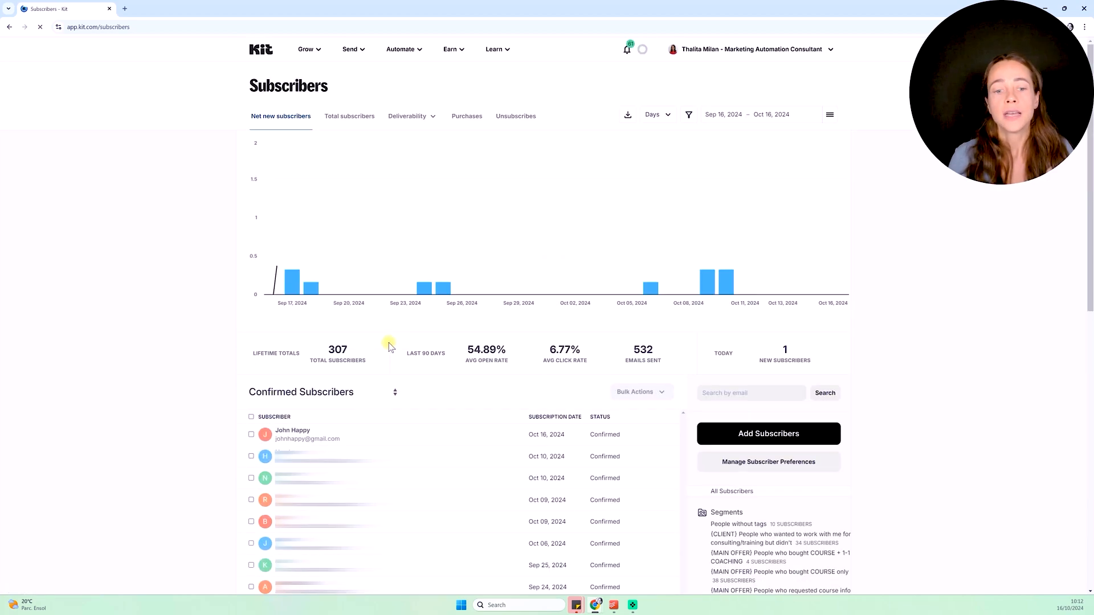
click(285, 434)
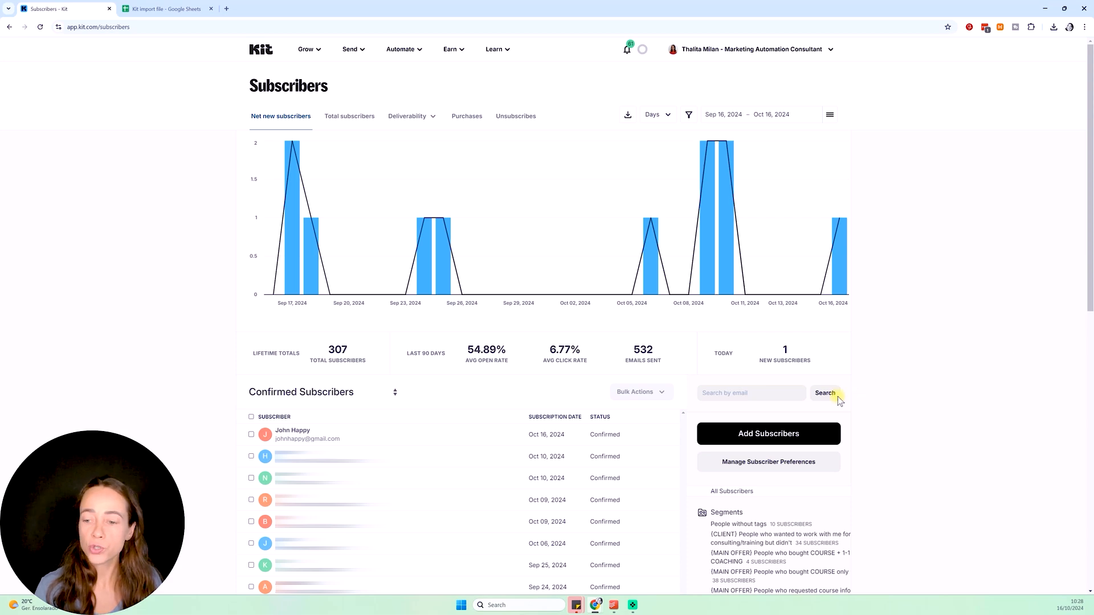
click(770, 433)
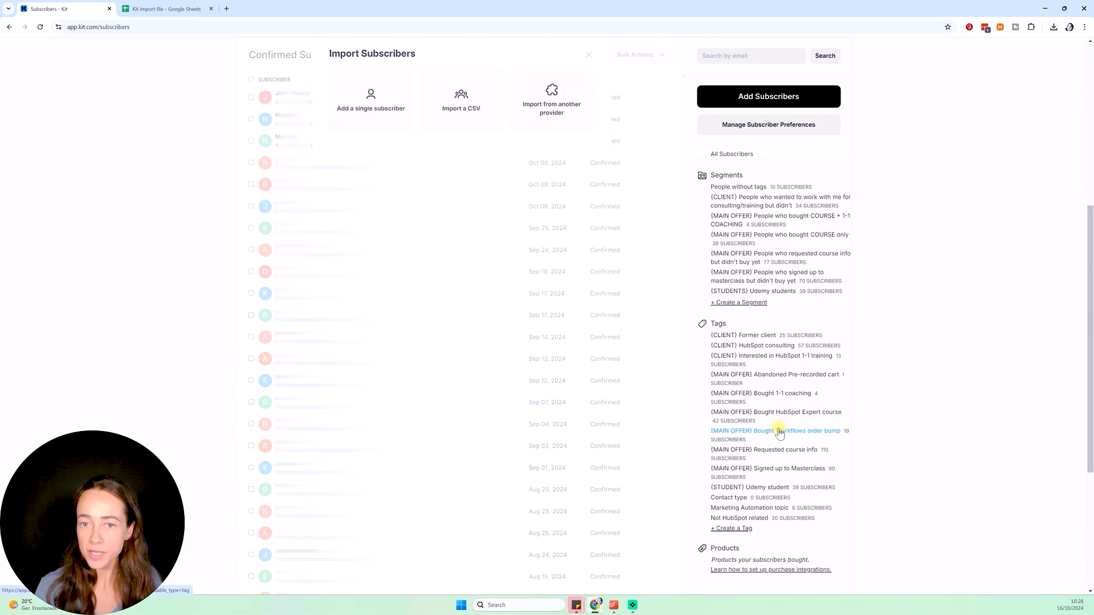
click(478, 116)
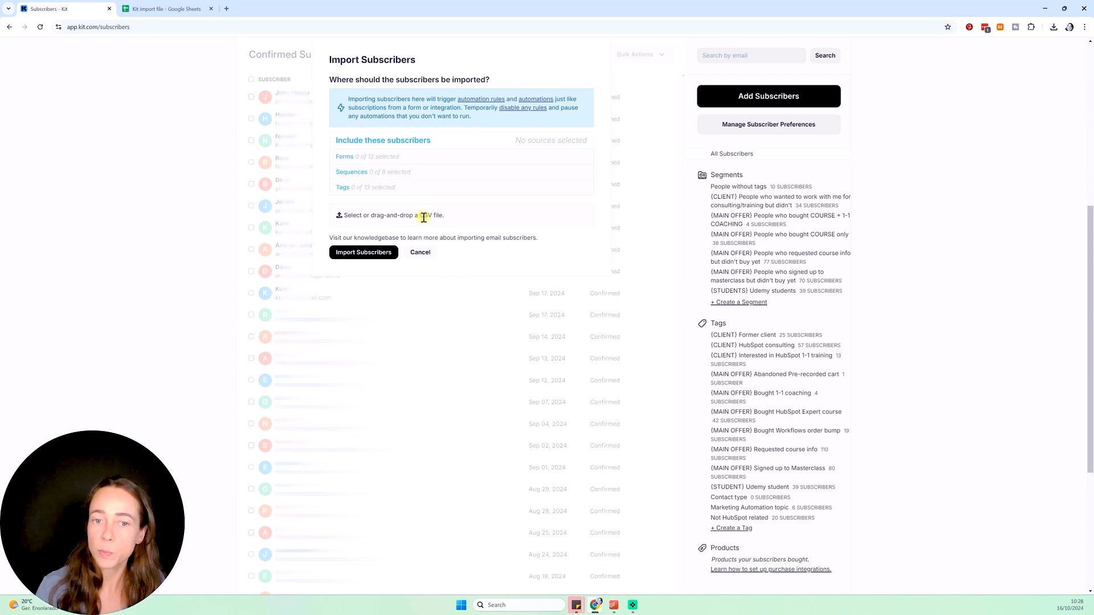
click(165, 9)
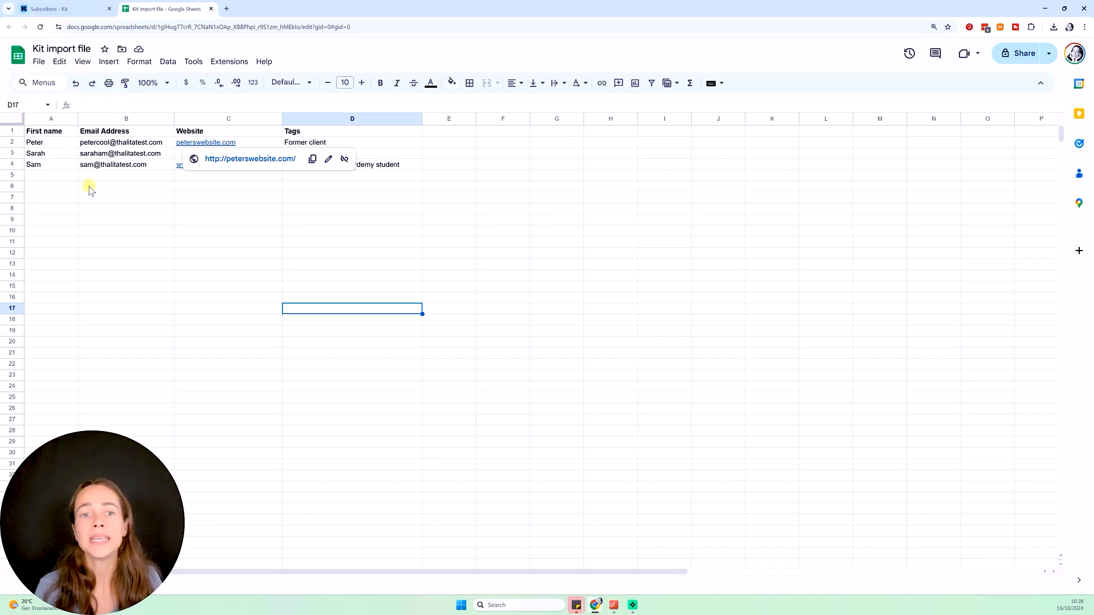
click(91, 12)
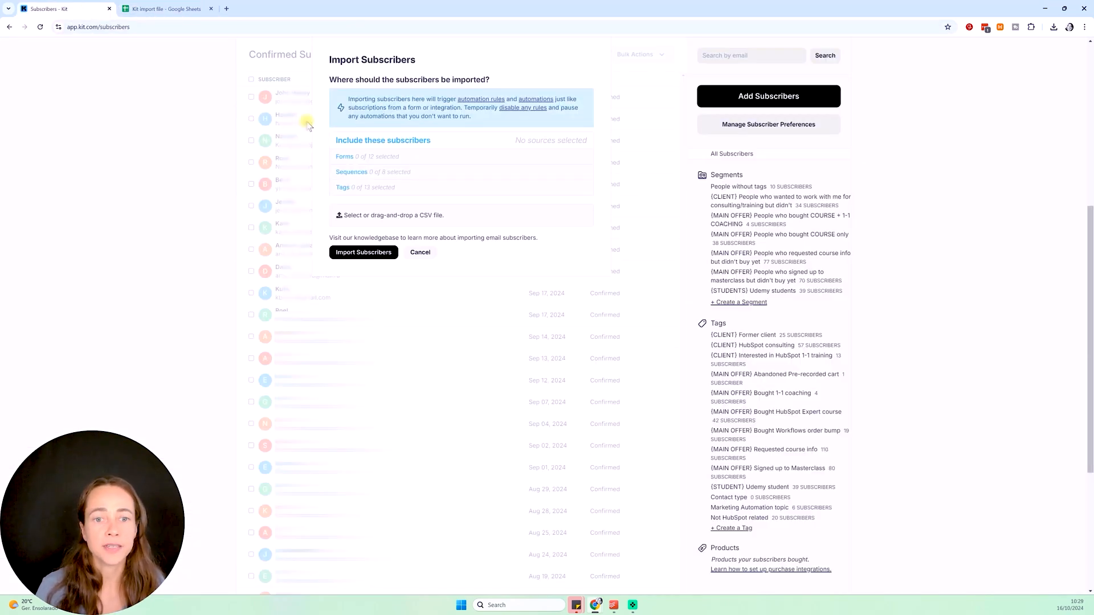
click(423, 251)
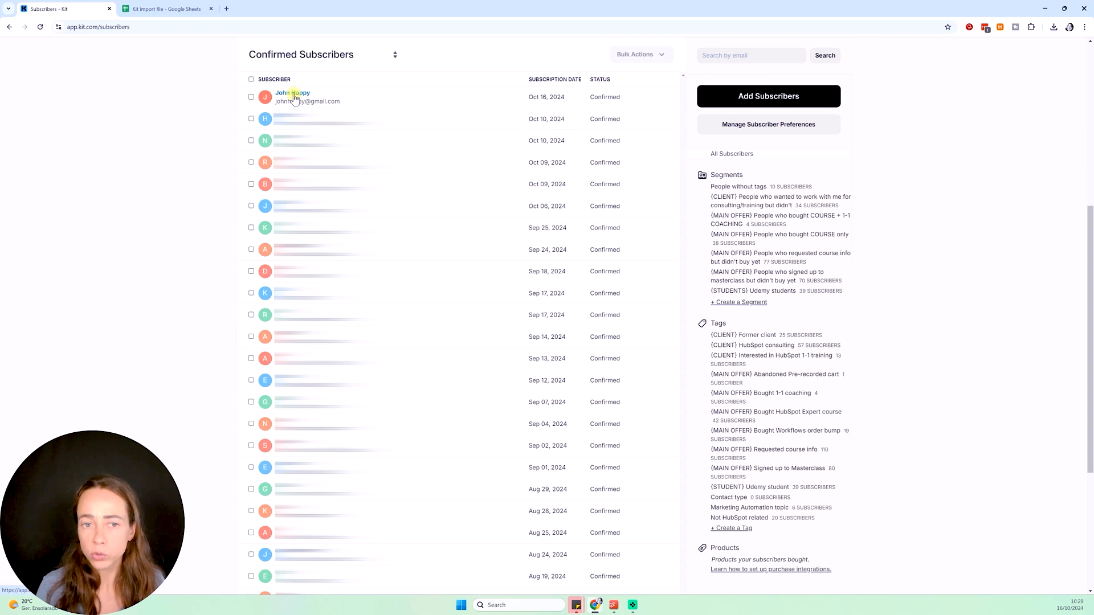
Check the new subscriber's profile, then switch to the Kit import file spreadsheet
click(294, 93)
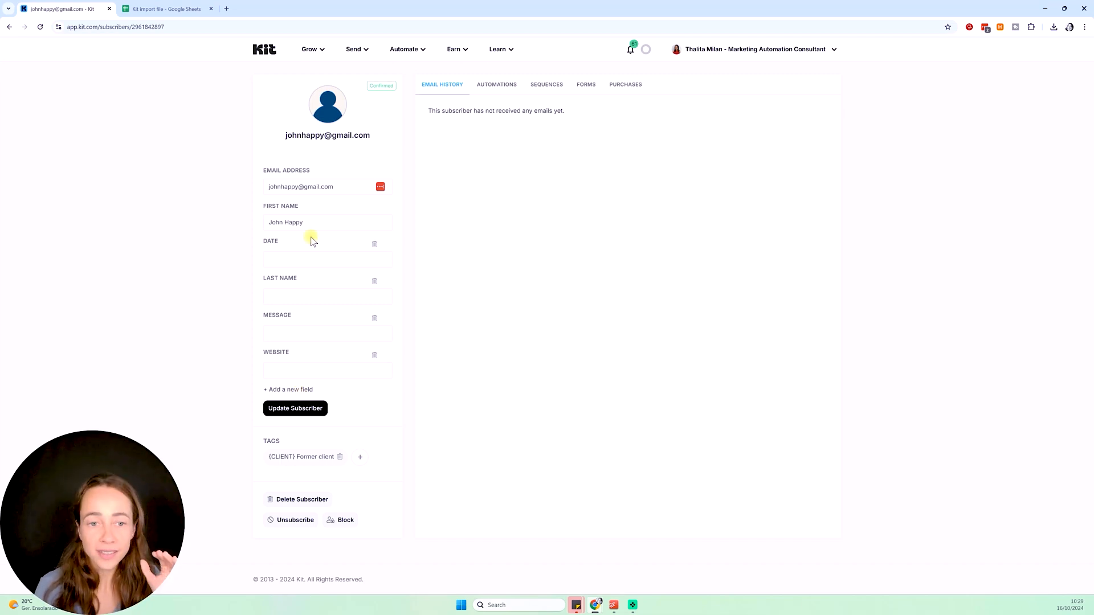
click(171, 8)
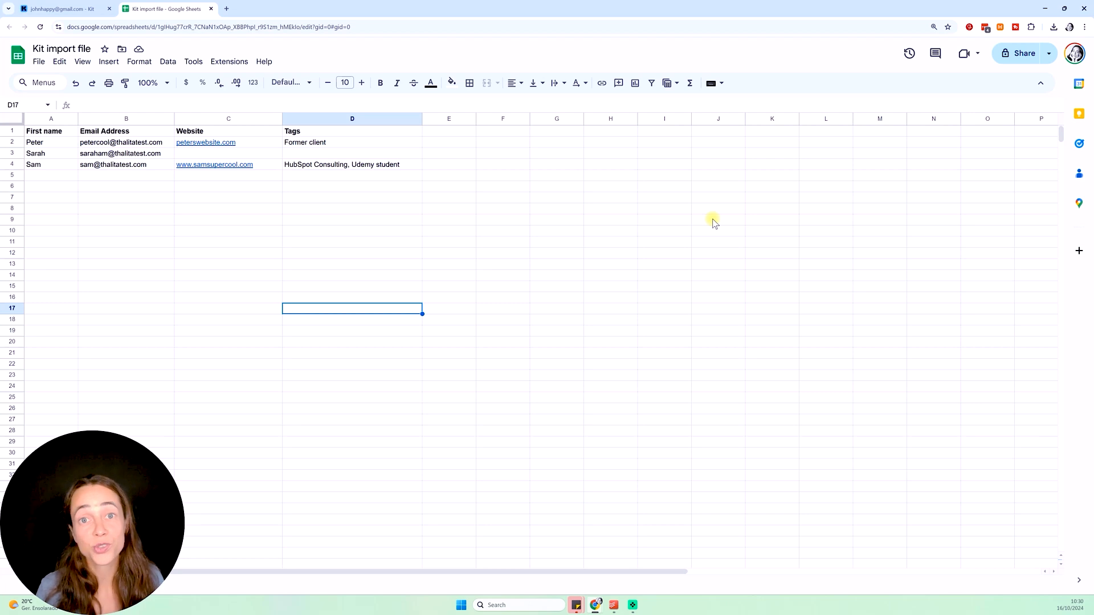
Download the Kit import file sheet as a Comma Separated Values (.csv) file
click(45, 67)
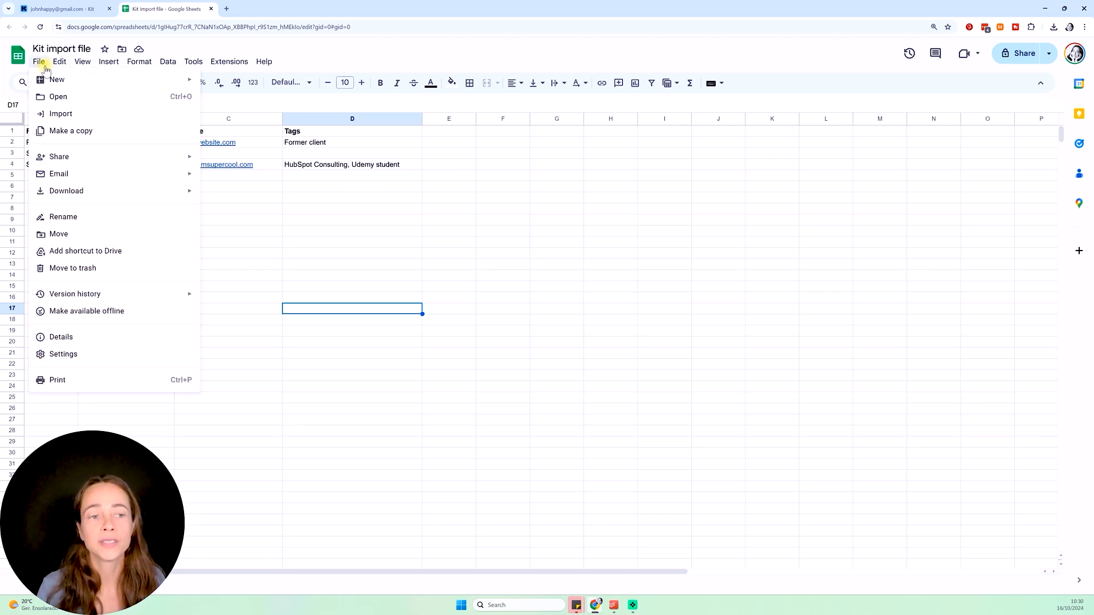
mouse_move(93, 190)
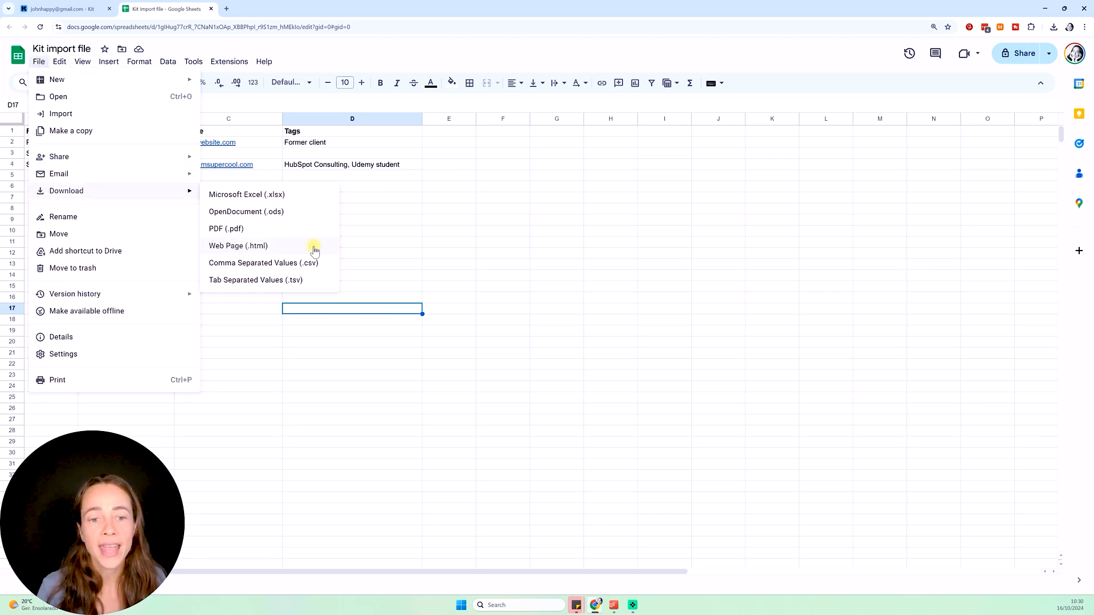
click(312, 263)
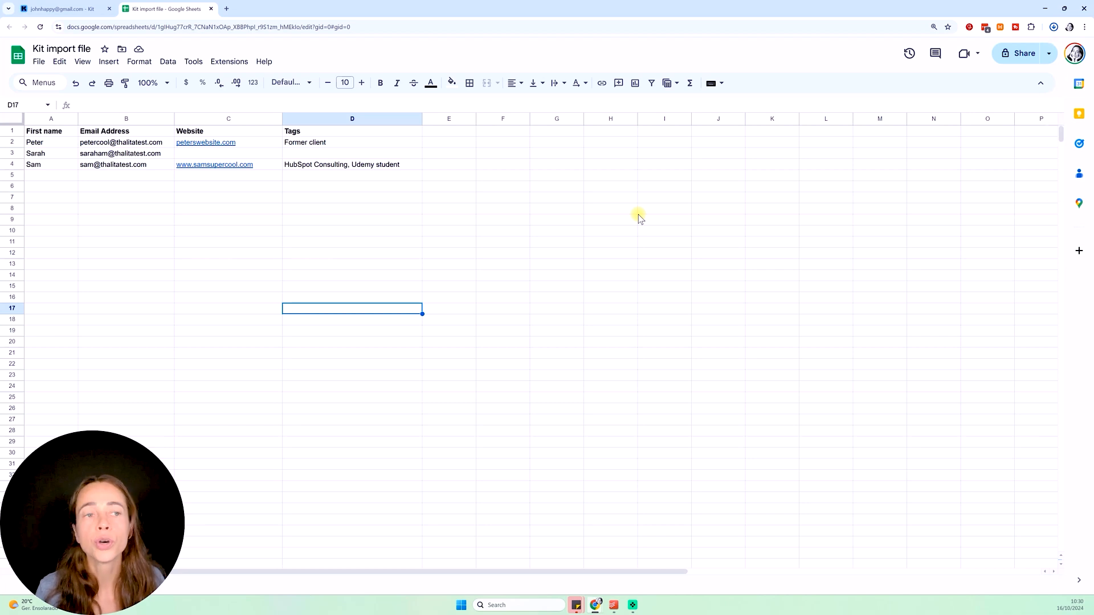
Start a CSV import from Grow > Subscribers and drop in the downloaded Kit import file CSV
click(65, 10)
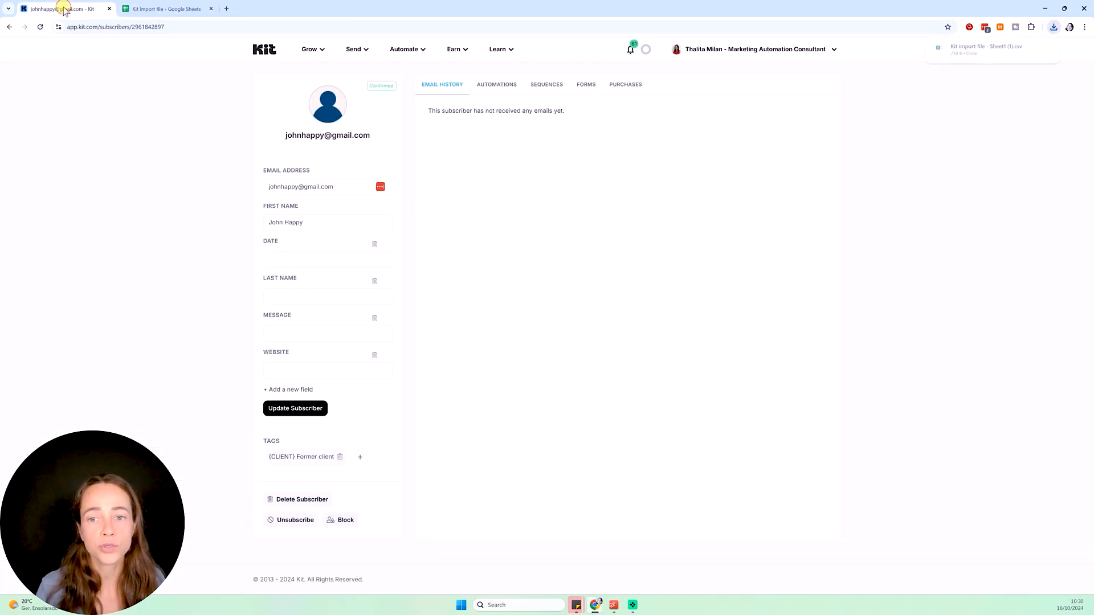
click(311, 49)
click(341, 87)
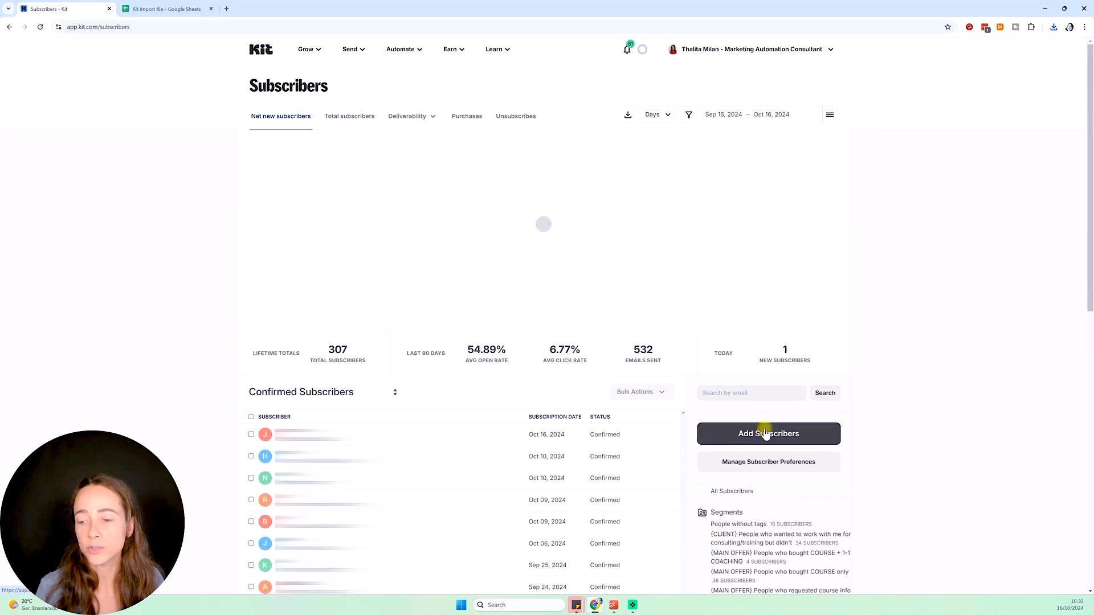
click(765, 432)
click(465, 126)
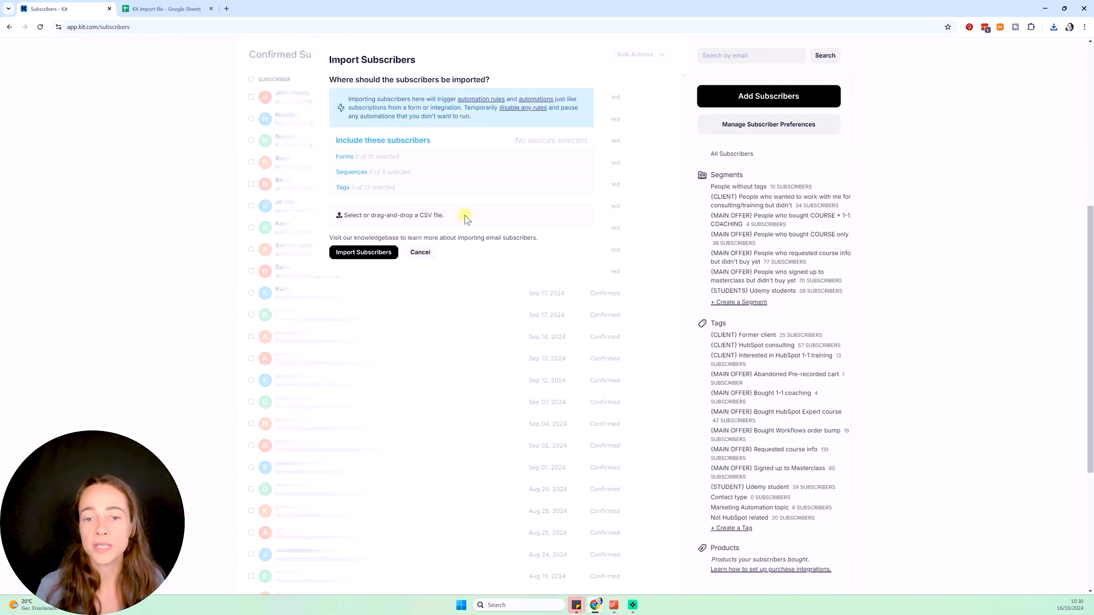
click(1054, 27)
drag(1015, 59, 391, 213)
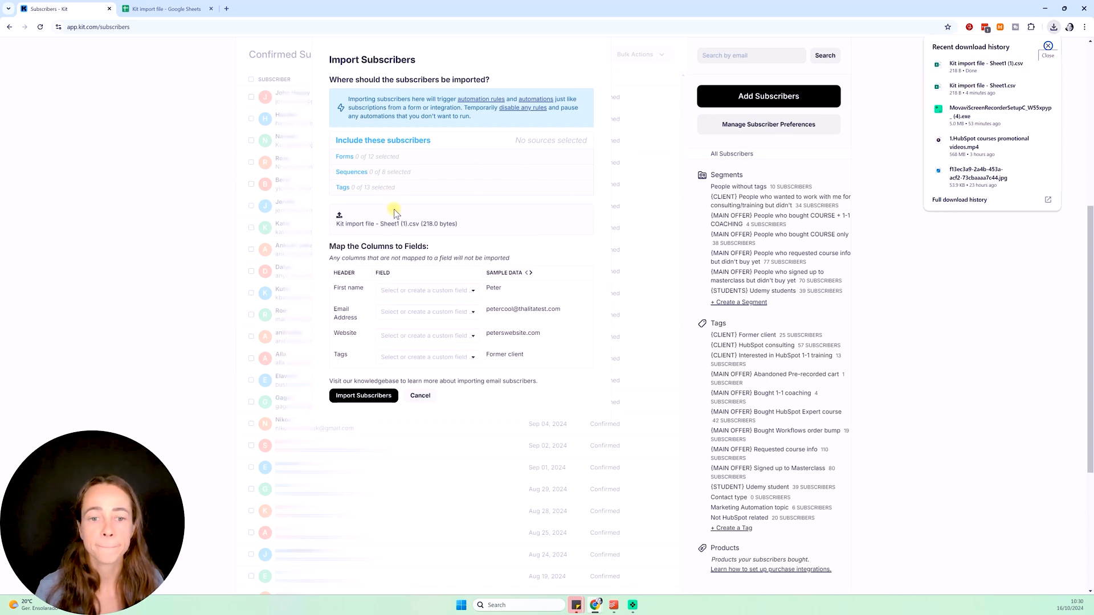
click(1048, 45)
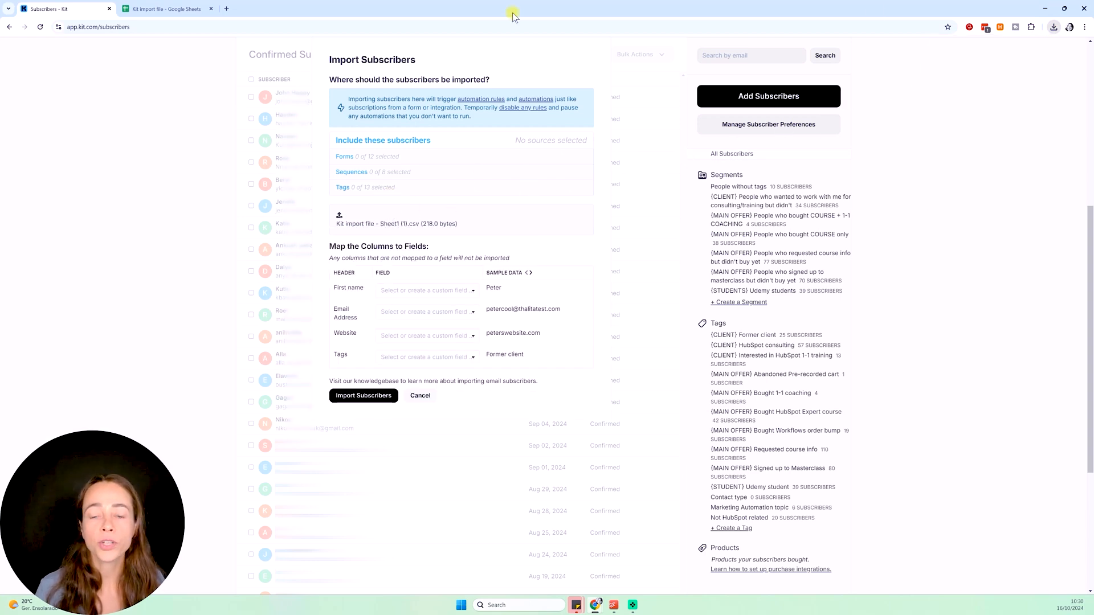
Map the CSV columns to First name, Email, Website and a comma-separated list of tags
scroll(512, 214, down, 2)
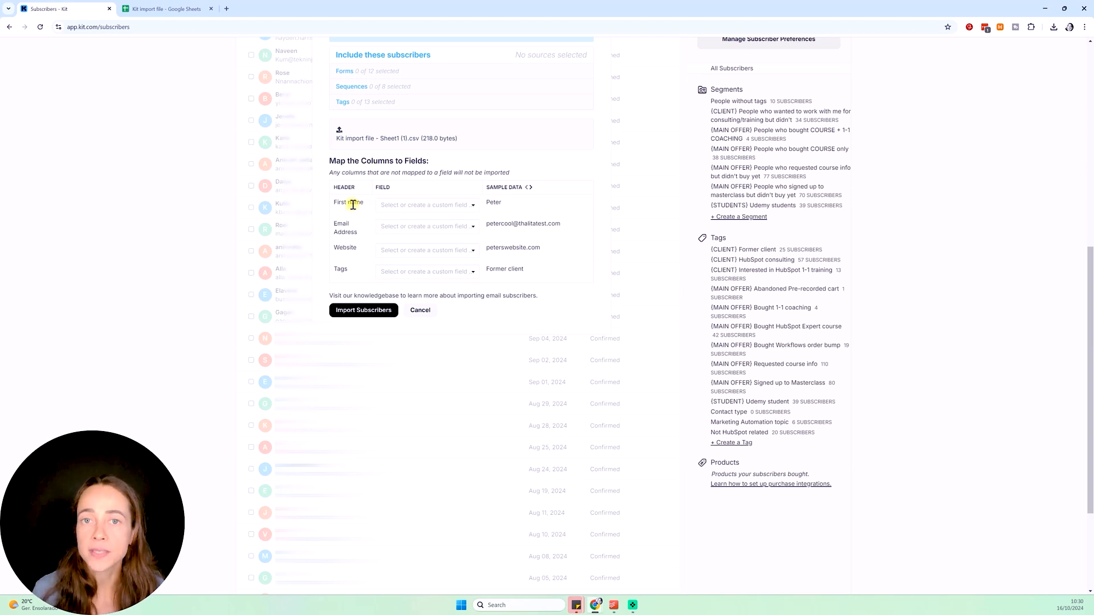
click(423, 205)
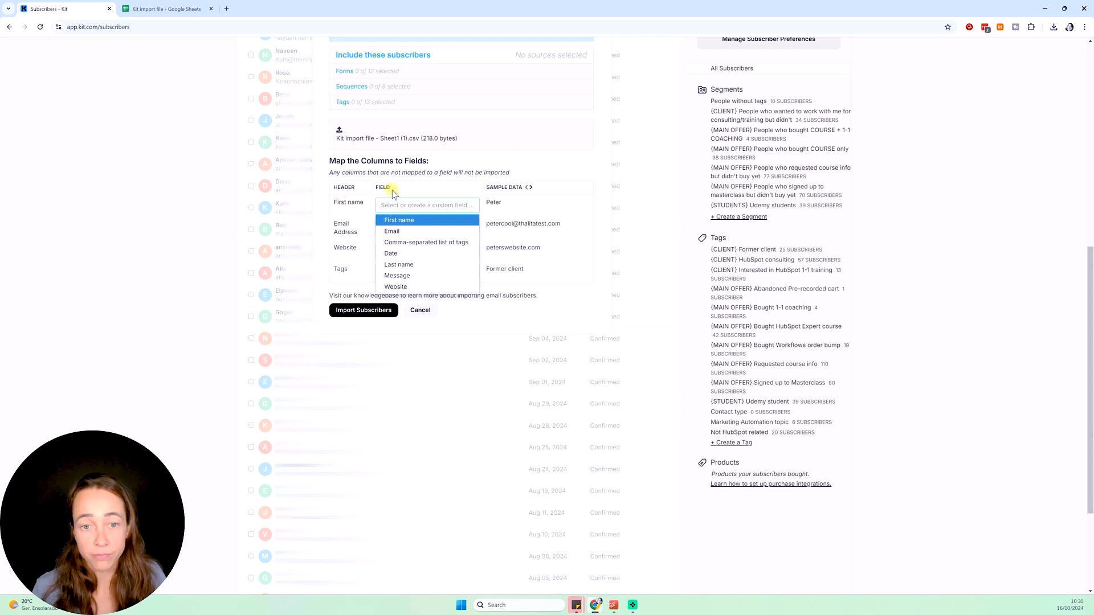
click(422, 220)
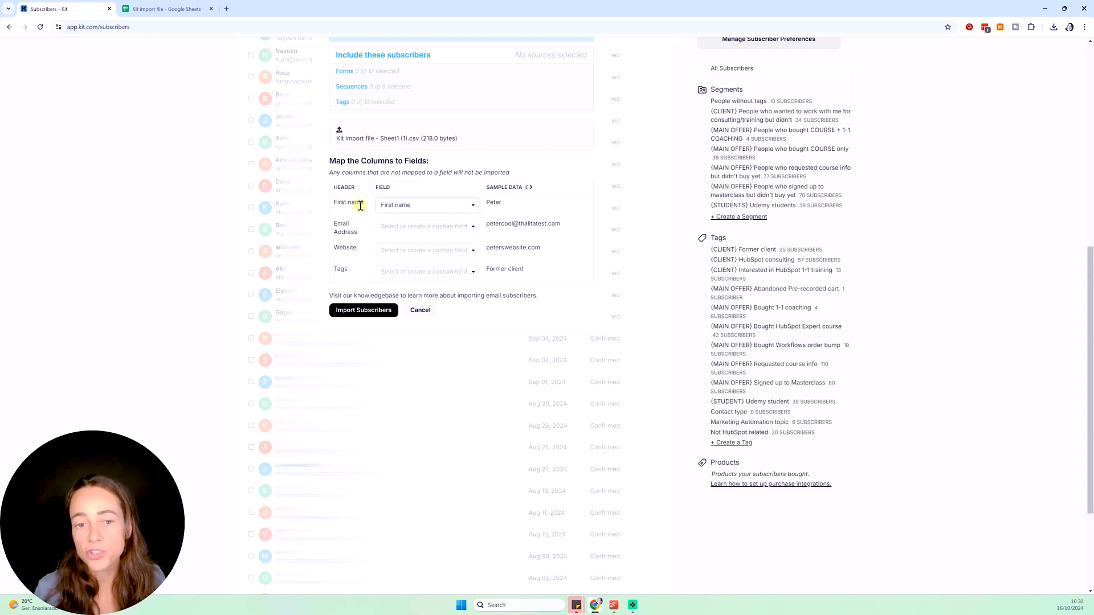
click(410, 227)
click(402, 251)
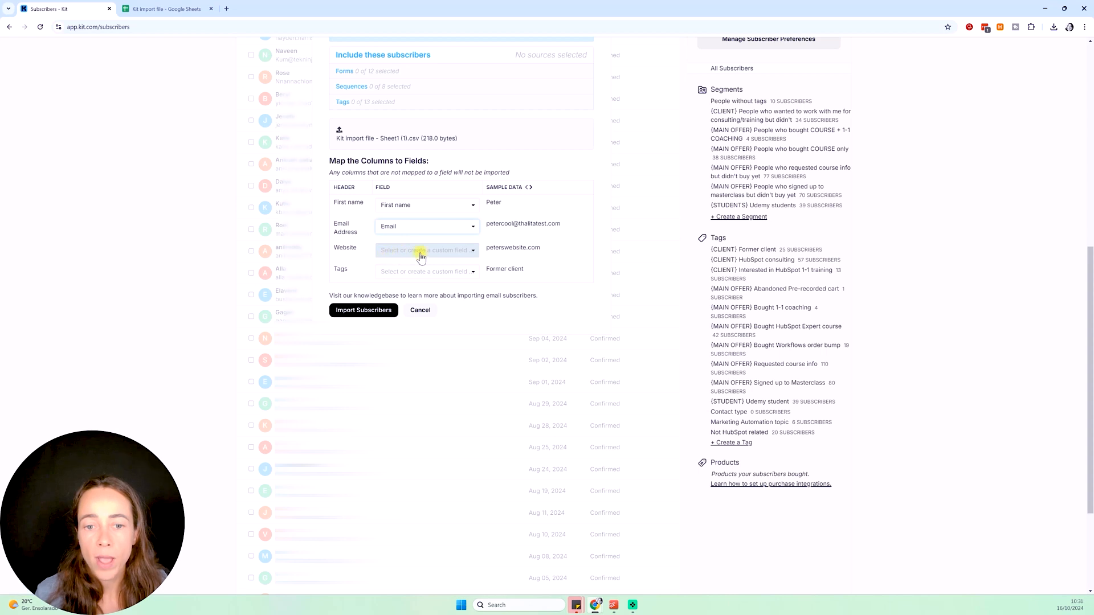
click(420, 254)
click(418, 333)
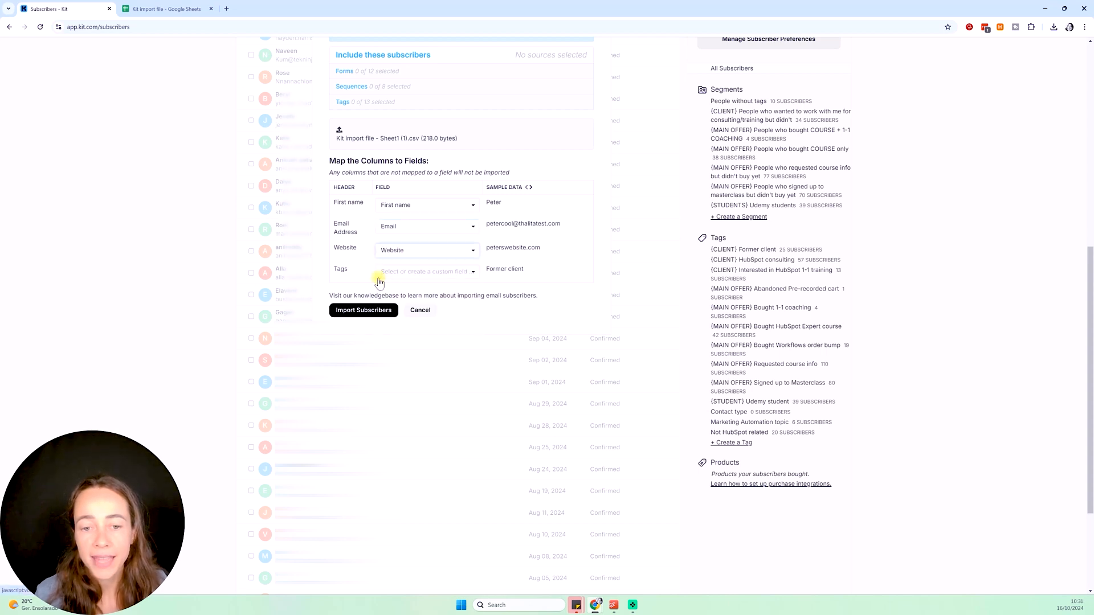
click(422, 272)
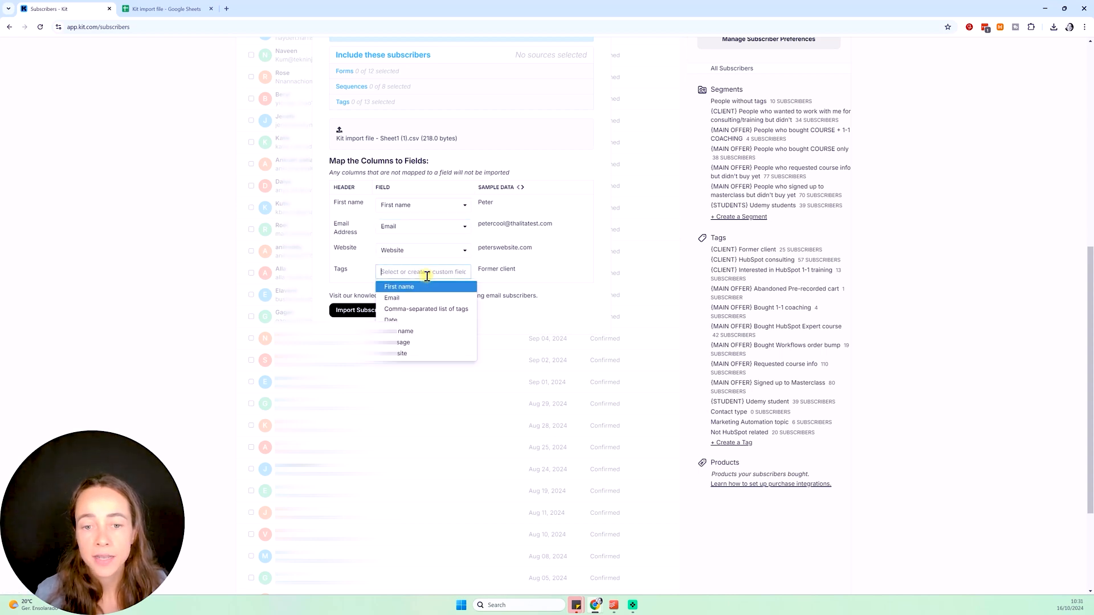
click(447, 309)
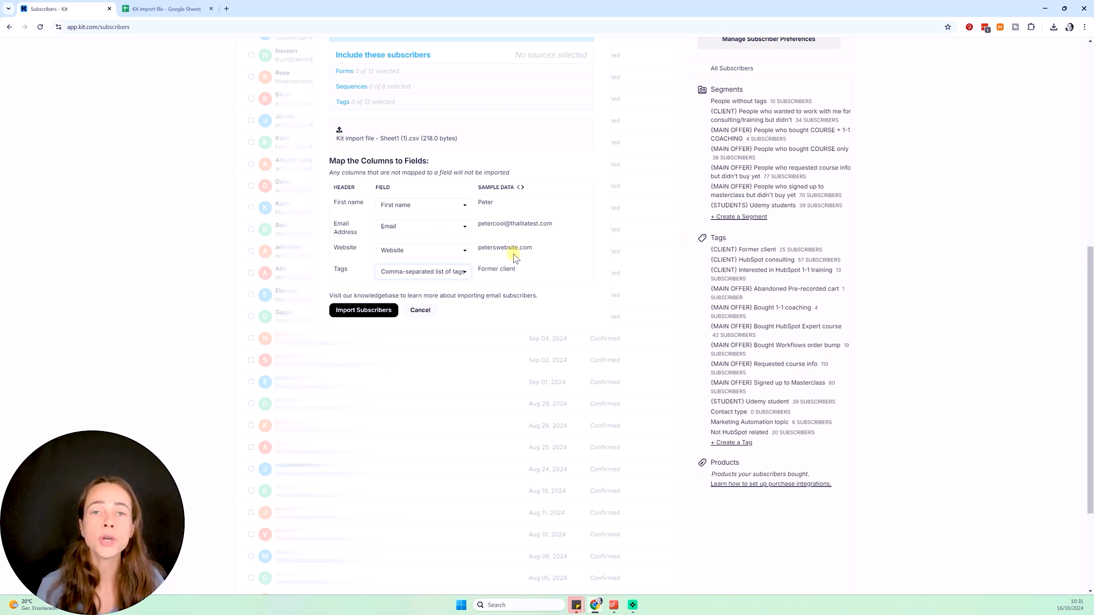
Cross-check the spreadsheet, then try running the subscriber import
click(165, 8)
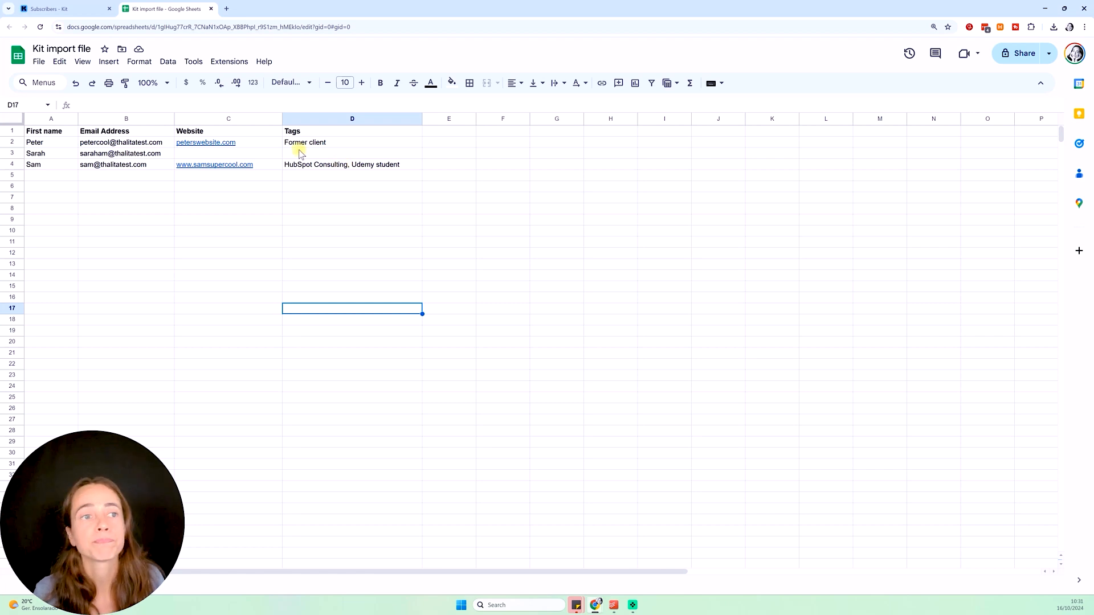
click(78, 4)
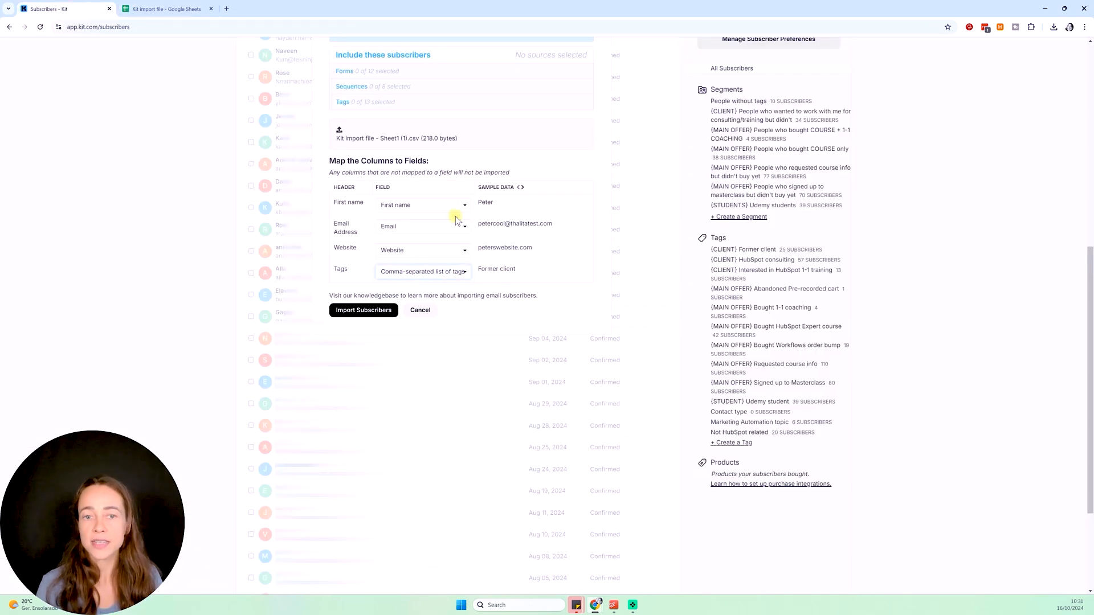
click(360, 310)
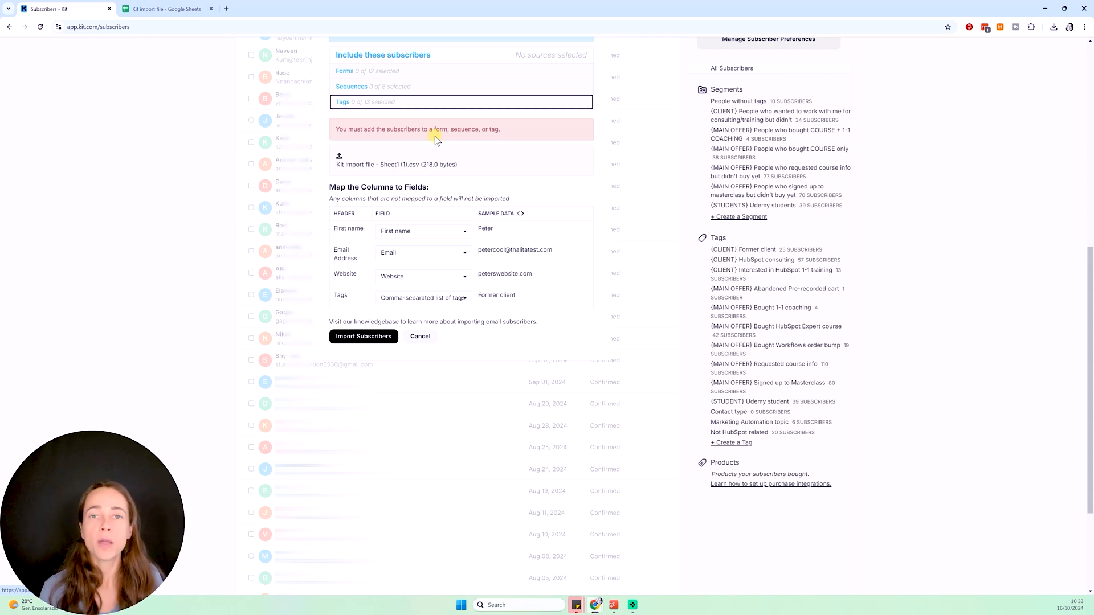
Choose Pop up form → masterclass as the form the imported subscribers join
click(369, 75)
click(366, 73)
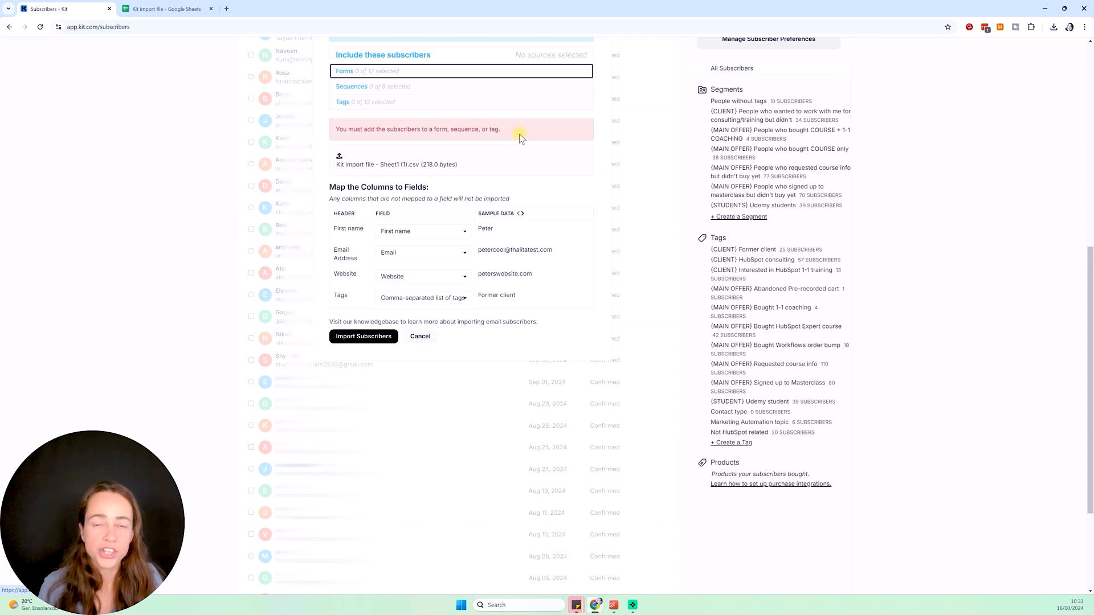
click(393, 104)
click(382, 103)
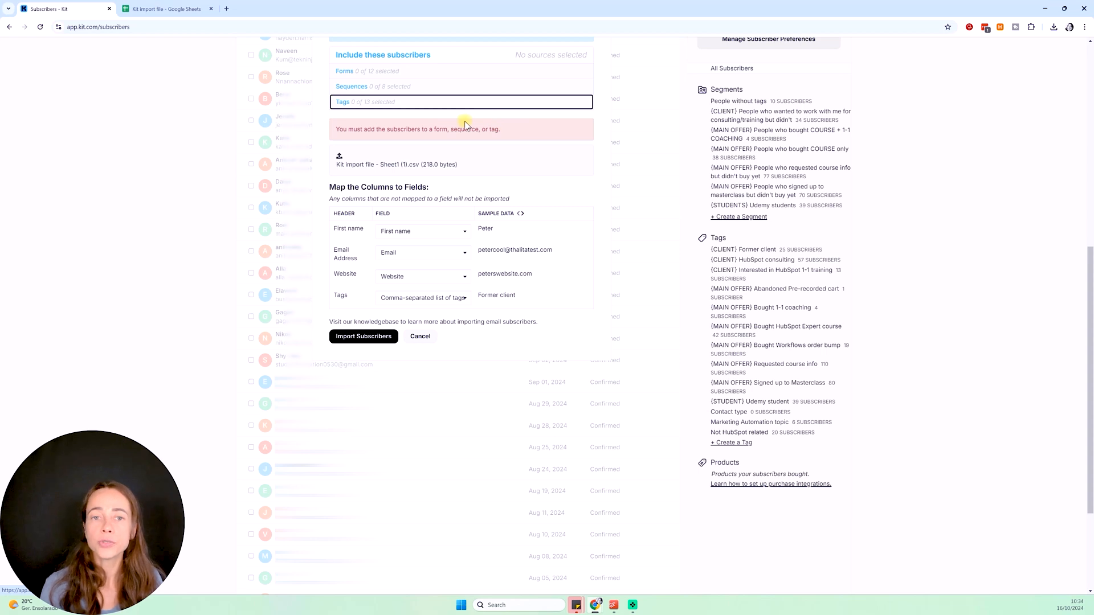
click(380, 72)
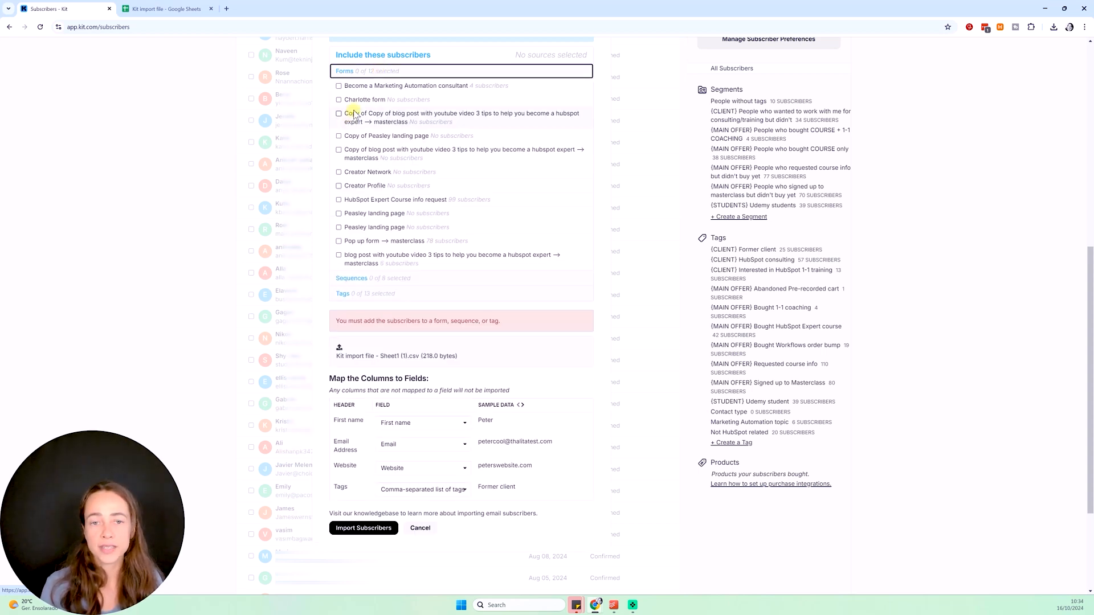
click(338, 241)
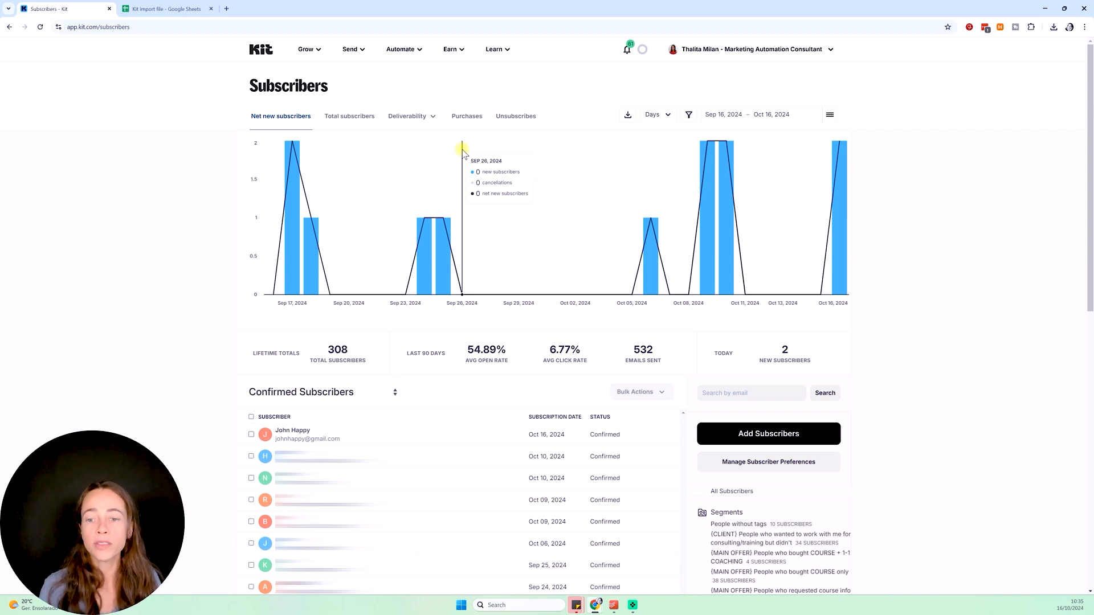
Search subscribers for an imported contact's first name and open their profile
click(158, 9)
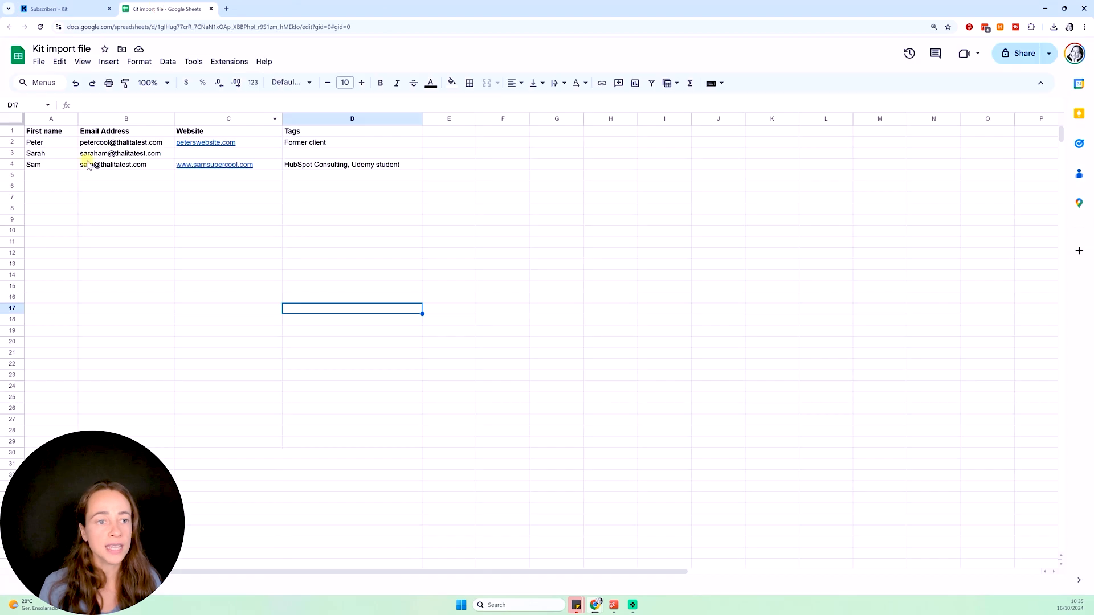
click(57, 9)
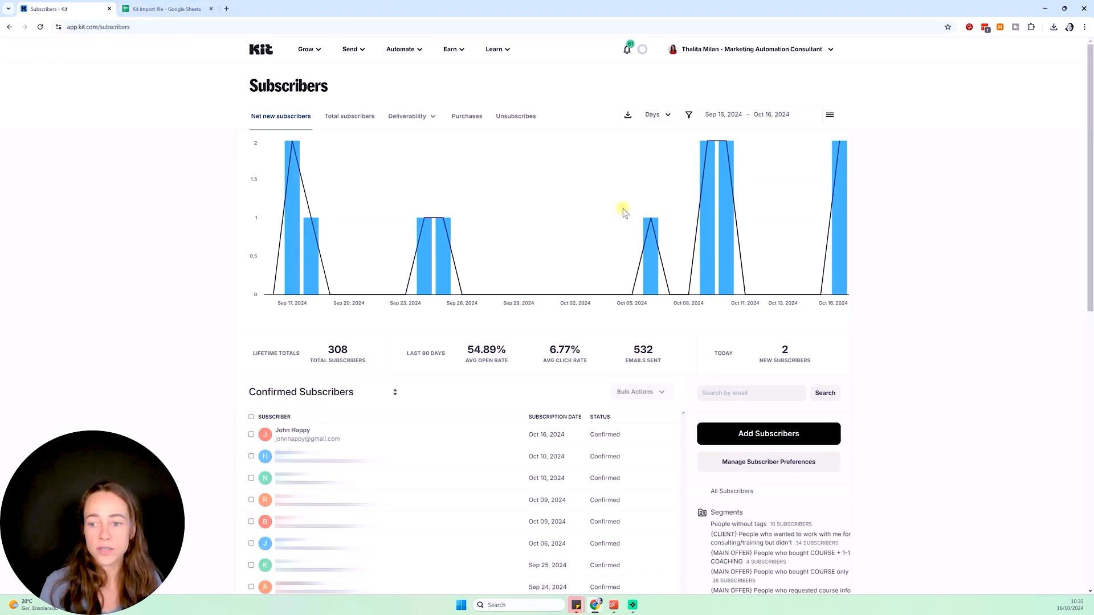
click(715, 392)
text(SARA)
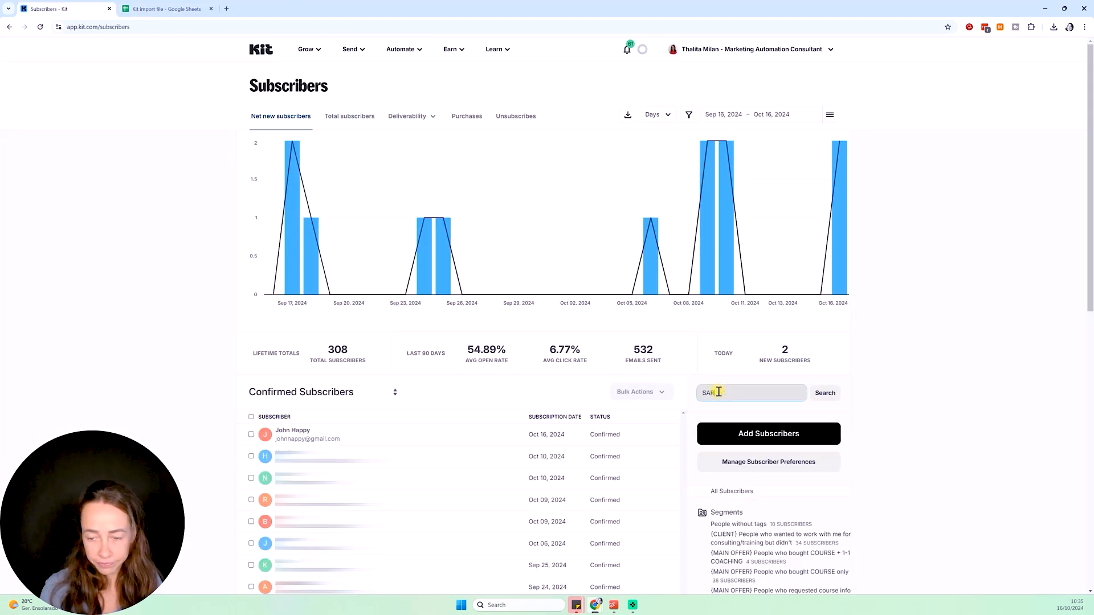
text(H)
key(Return)
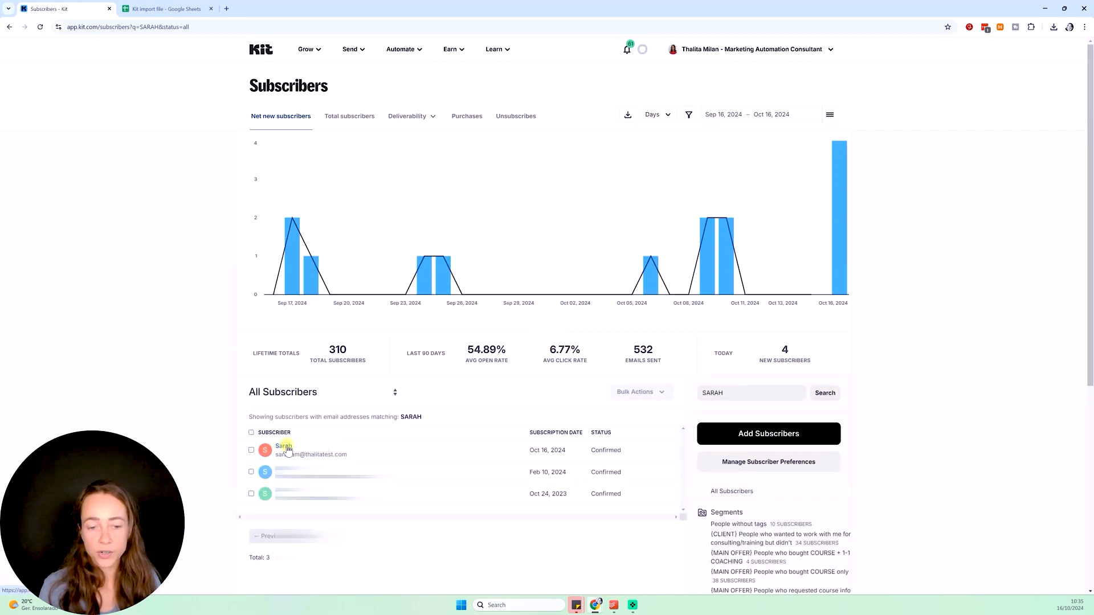
click(283, 449)
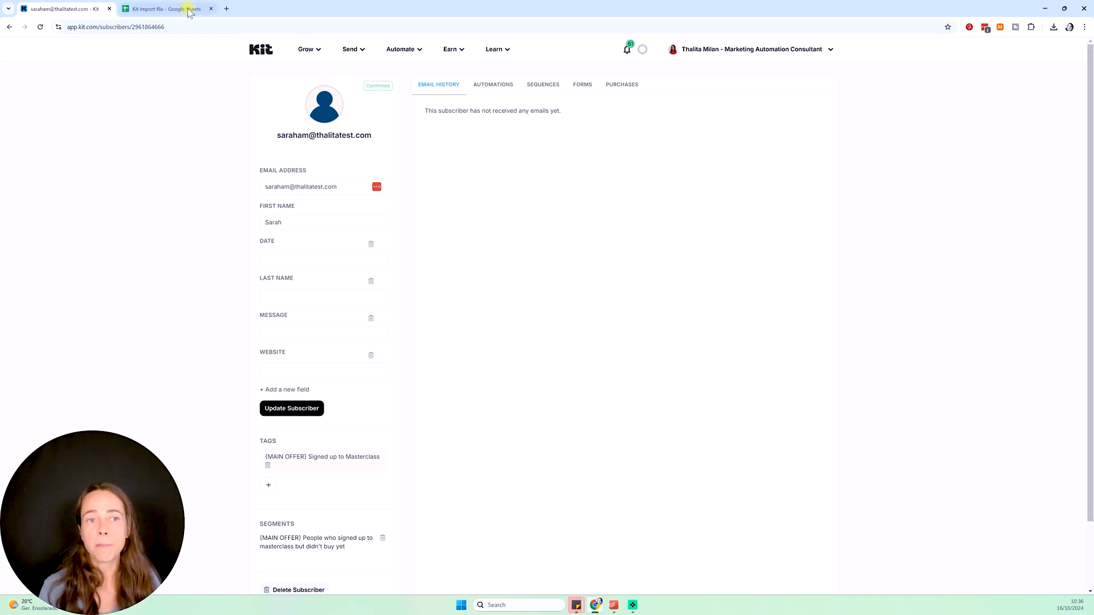
Check the Kit import file in Google Sheets, then return to Kit's Subscribers page
click(165, 9)
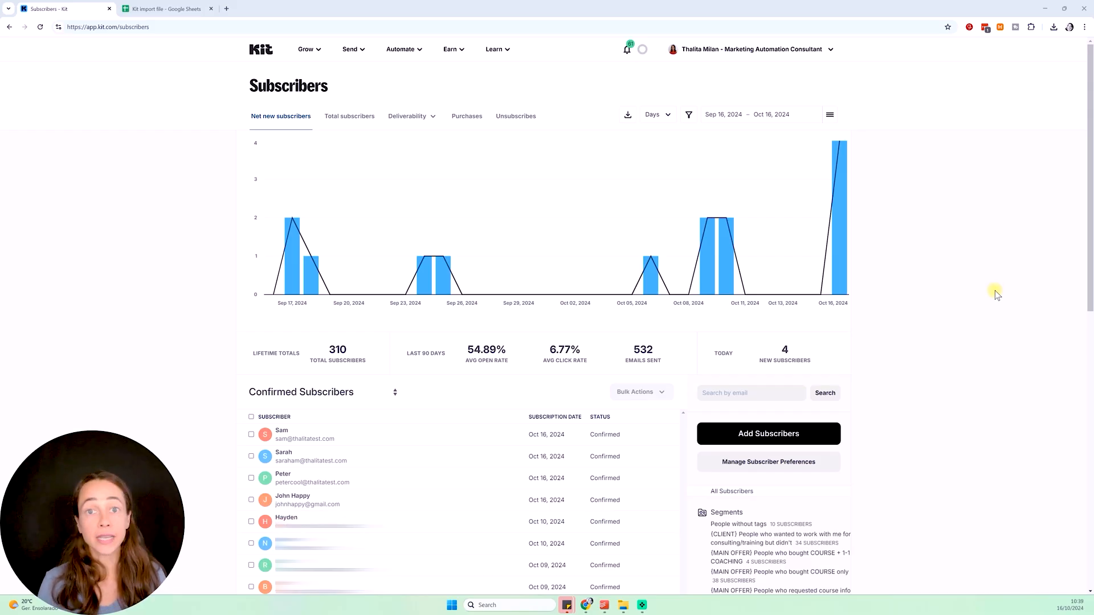
Start importing subscribers from Mailchimp via Add Subscribers > Import from another provider
click(770, 433)
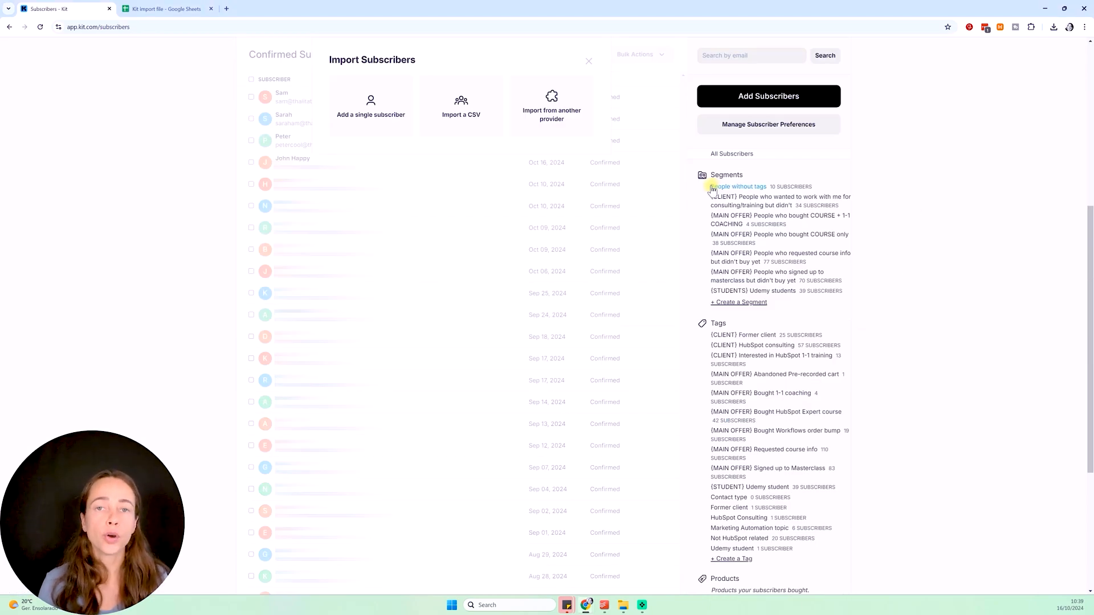
click(556, 111)
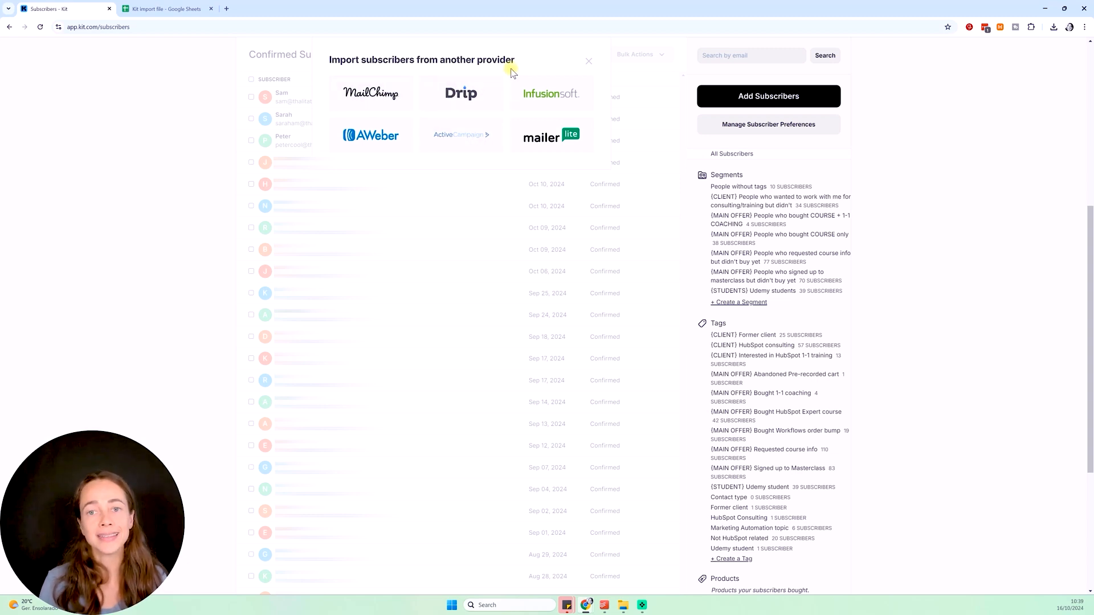
click(371, 93)
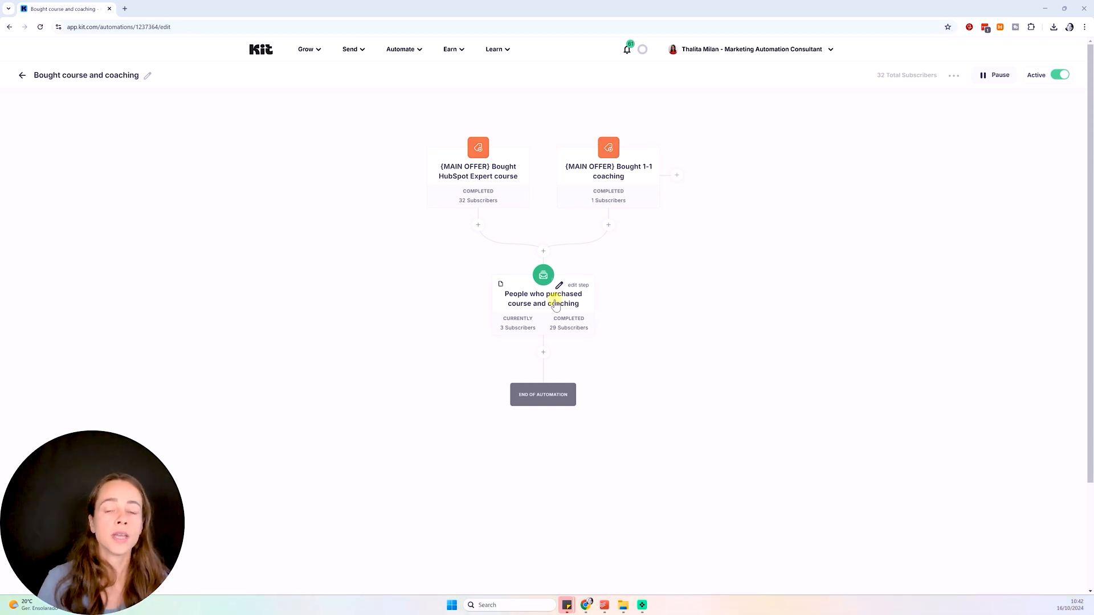
Return from the automation editor to the Subscribers page listing 310 subscribers
mouse_move(544, 276)
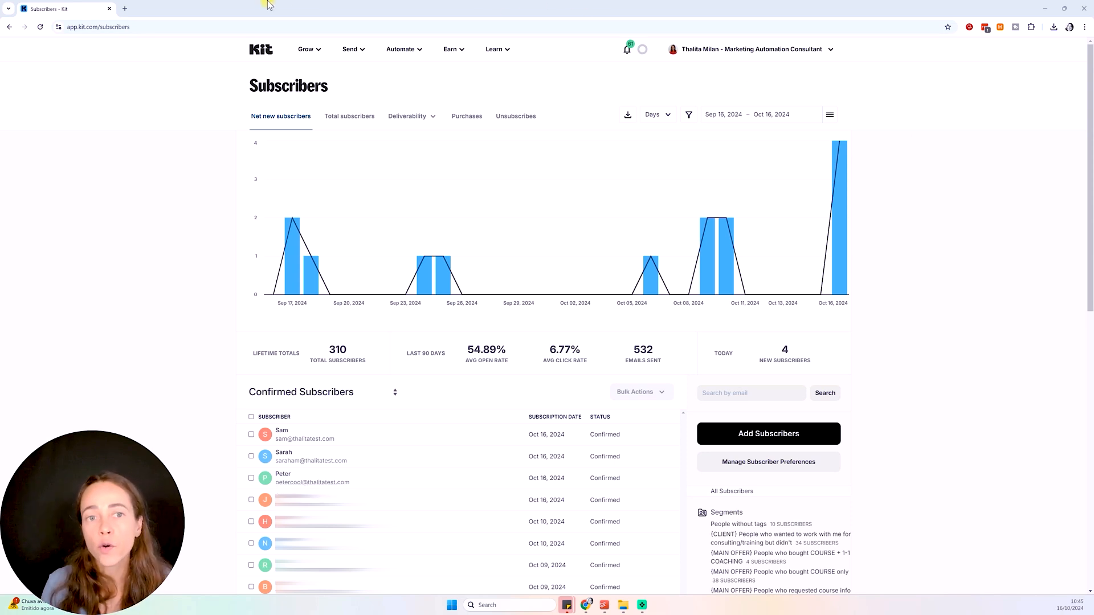
Go to Grow > Landing Pages & Forms and look over the existing forms and landing pages
click(302, 49)
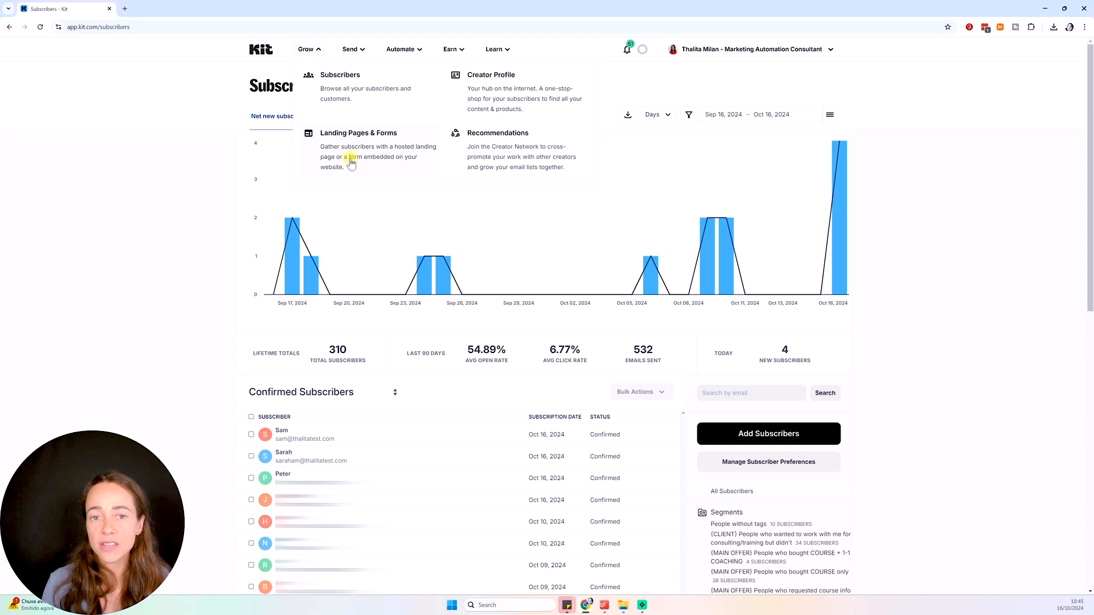
click(405, 150)
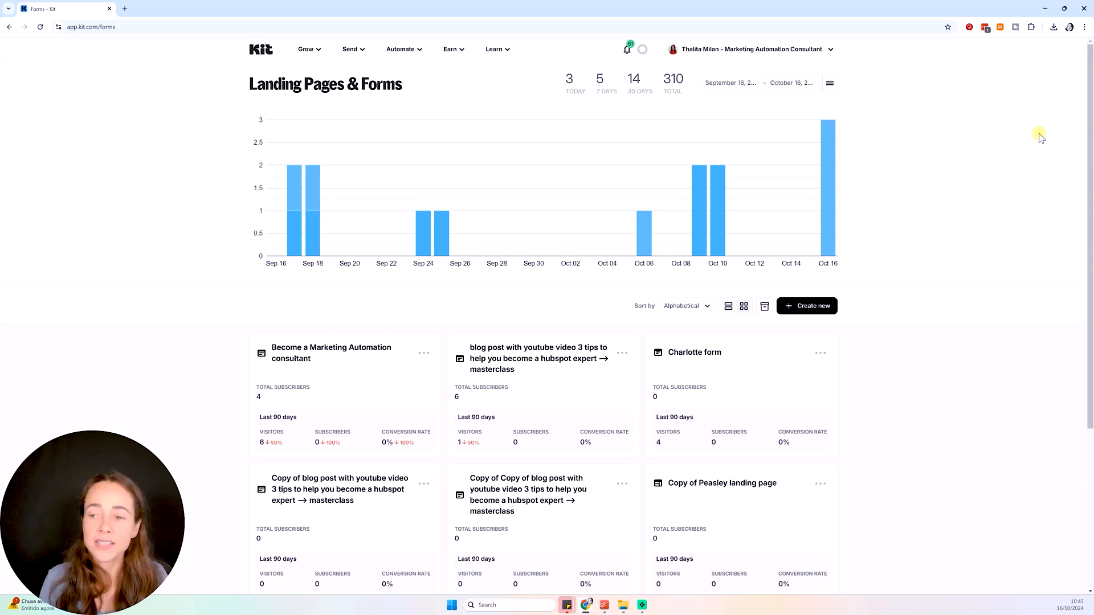
scroll(1026, 153, down, 1)
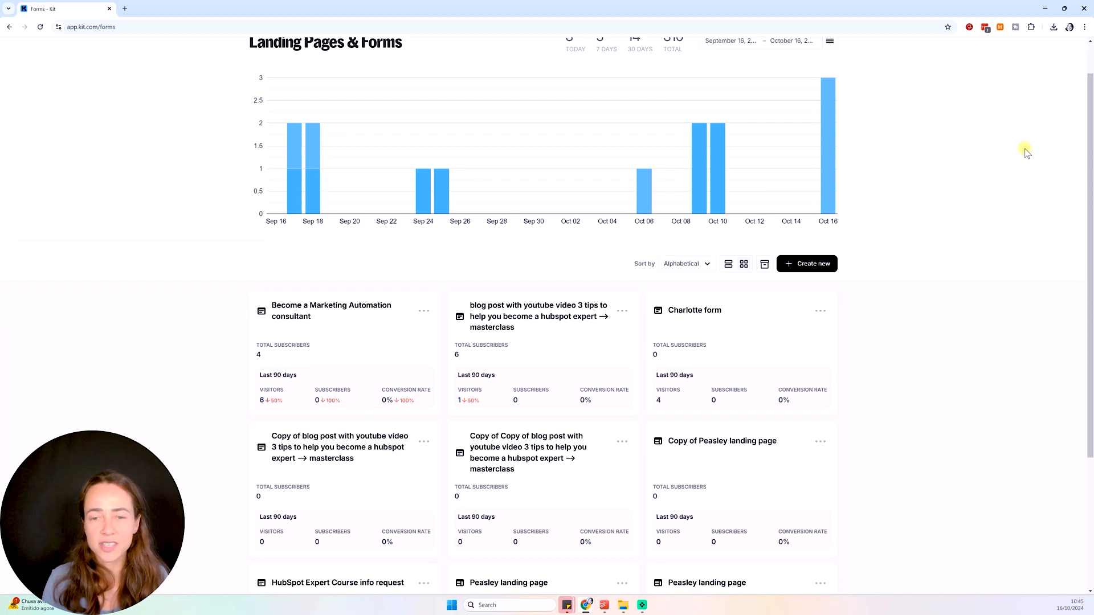
scroll(1026, 152, up, 1)
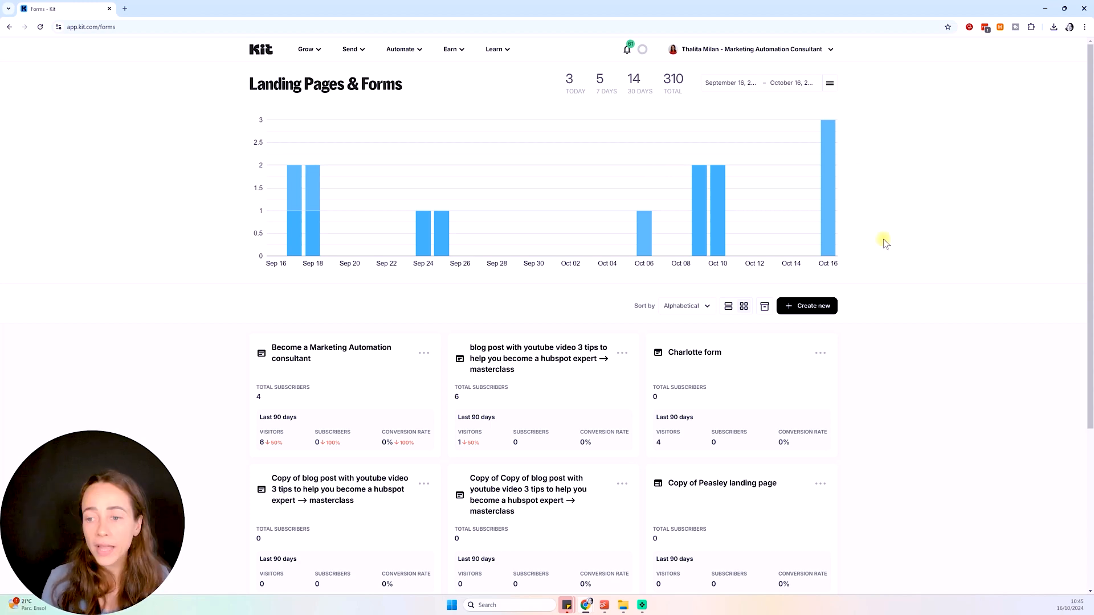
Create something new and choose Form as its type
click(815, 307)
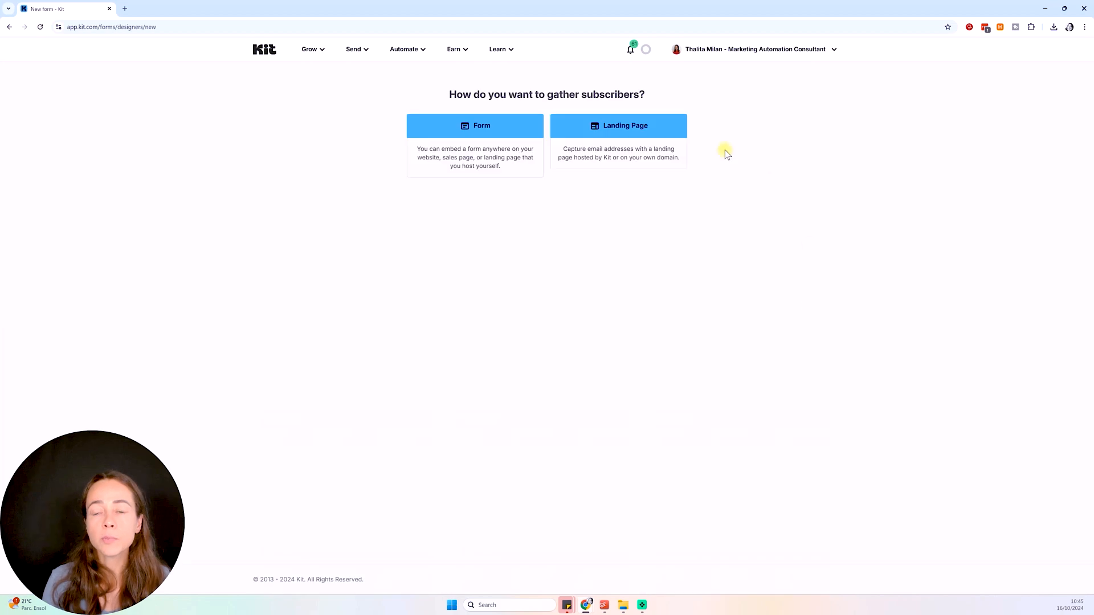
click(530, 137)
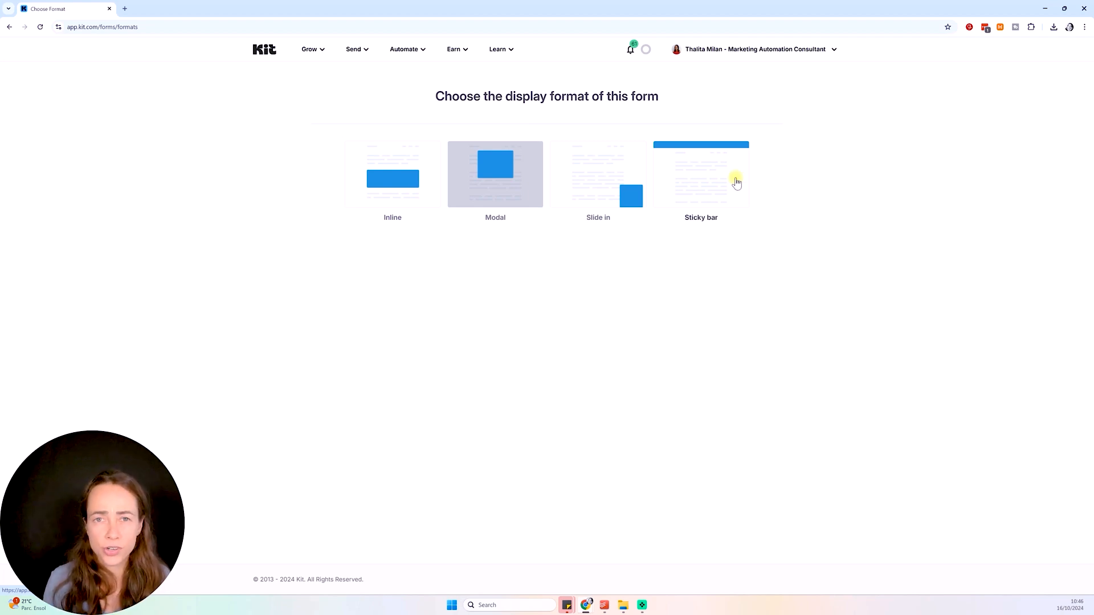
Pick the Inline format and build the form from the Charlotte template
click(397, 184)
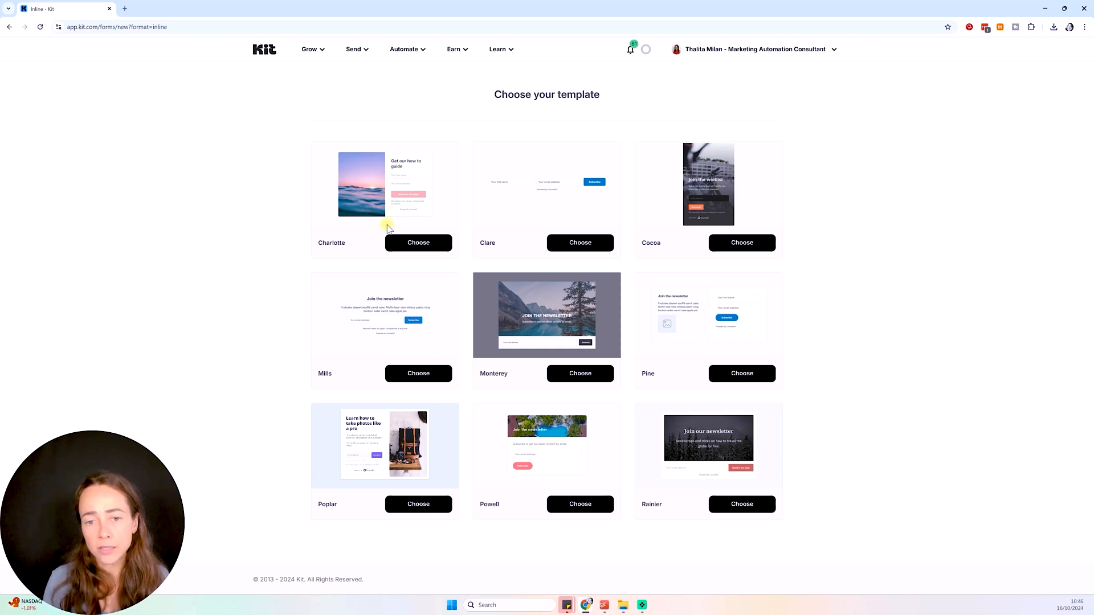
click(420, 243)
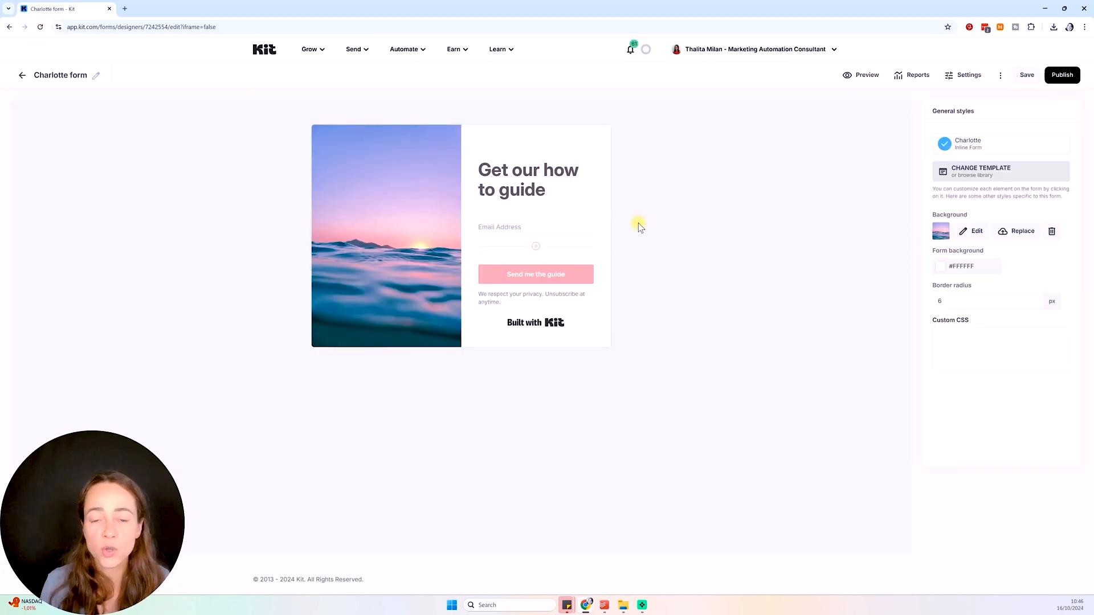
Replace the form background with the portrait photo from the Media Gallery, leaving the headline unchanged
click(1014, 232)
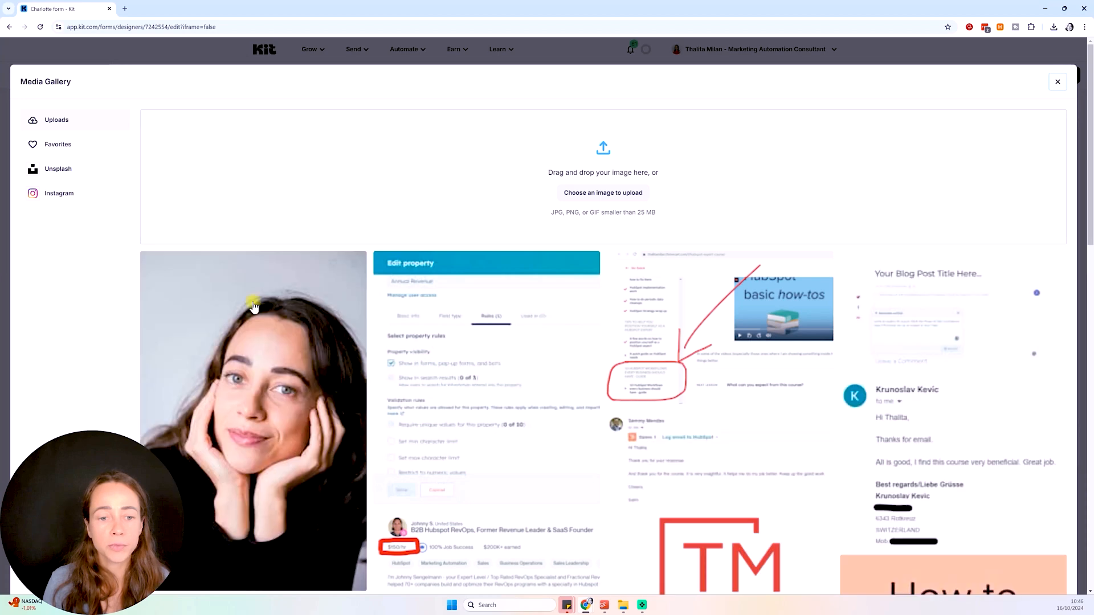
click(270, 304)
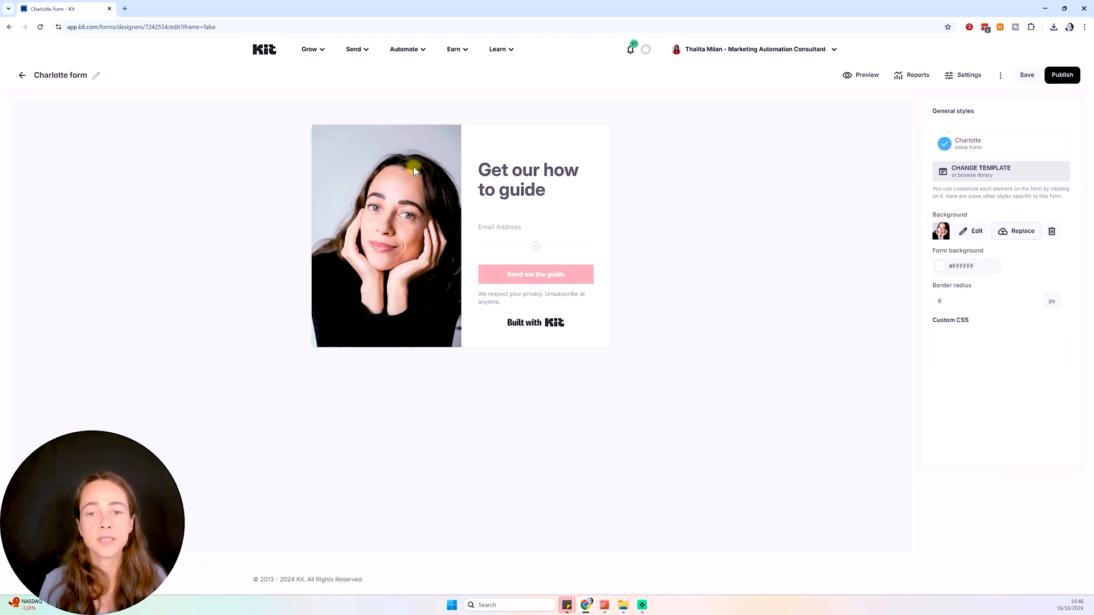
click(548, 181)
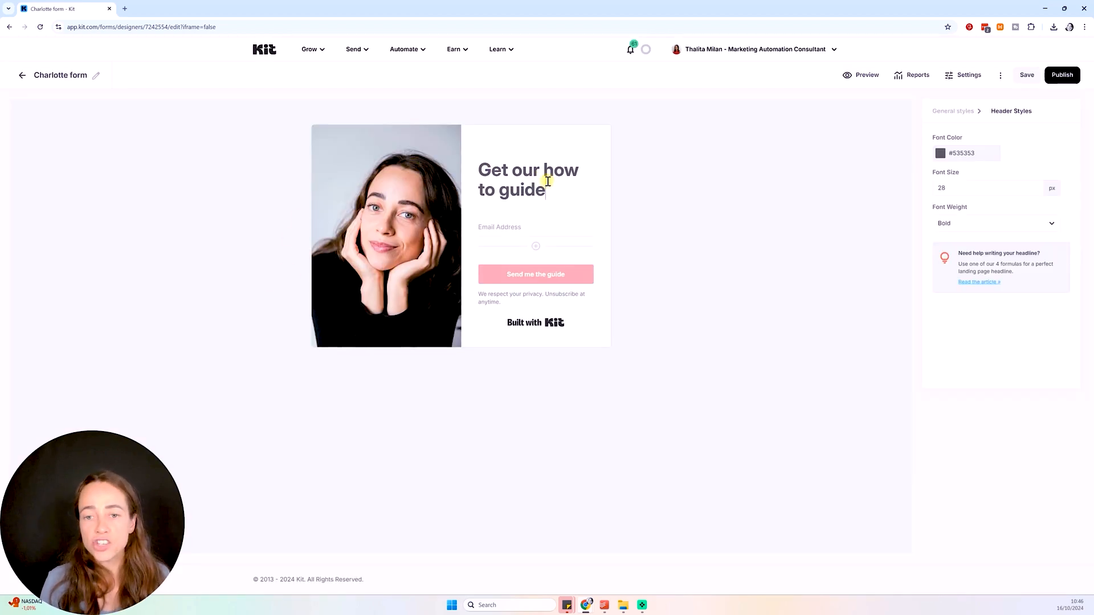
text(here)
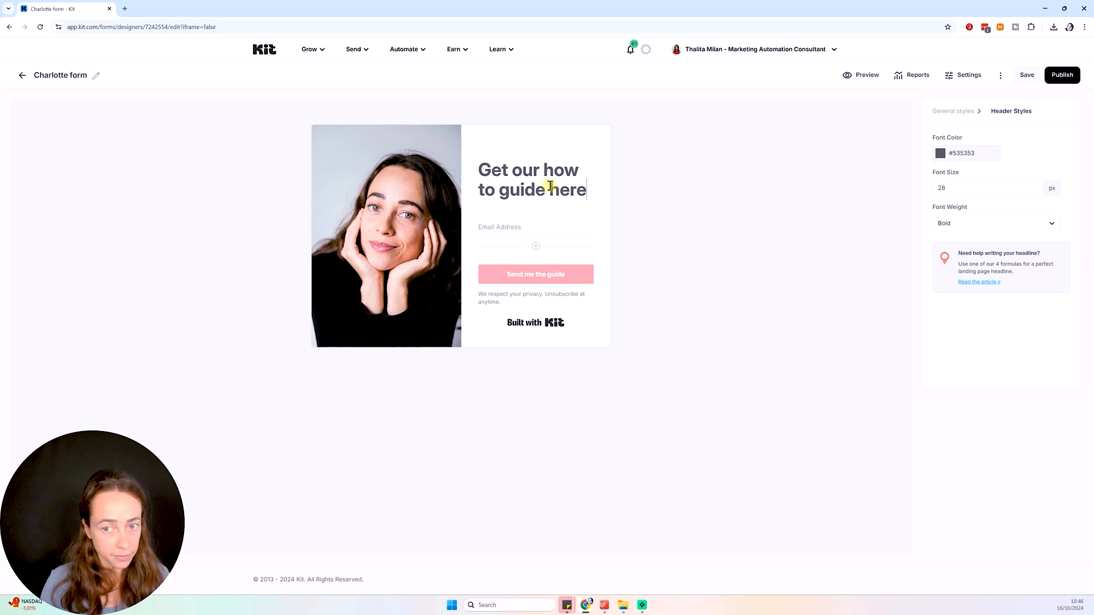
key(BackSpace)
key(BackSpace)
key(BackSpace)
key(BackSpace)
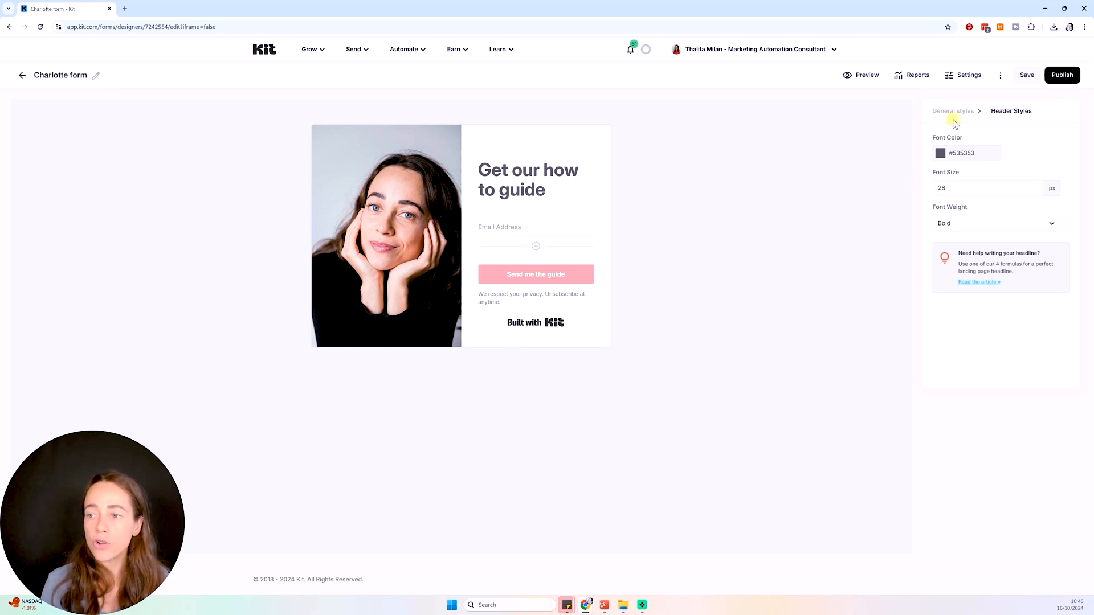
Add a First Name custom field below Email Address
click(536, 245)
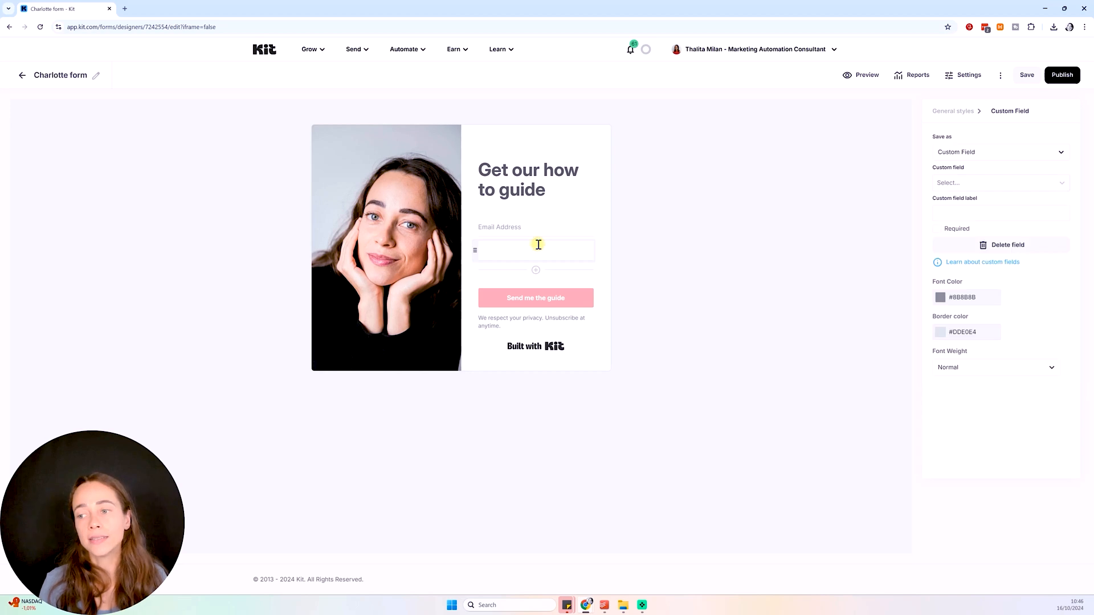
click(991, 182)
click(978, 205)
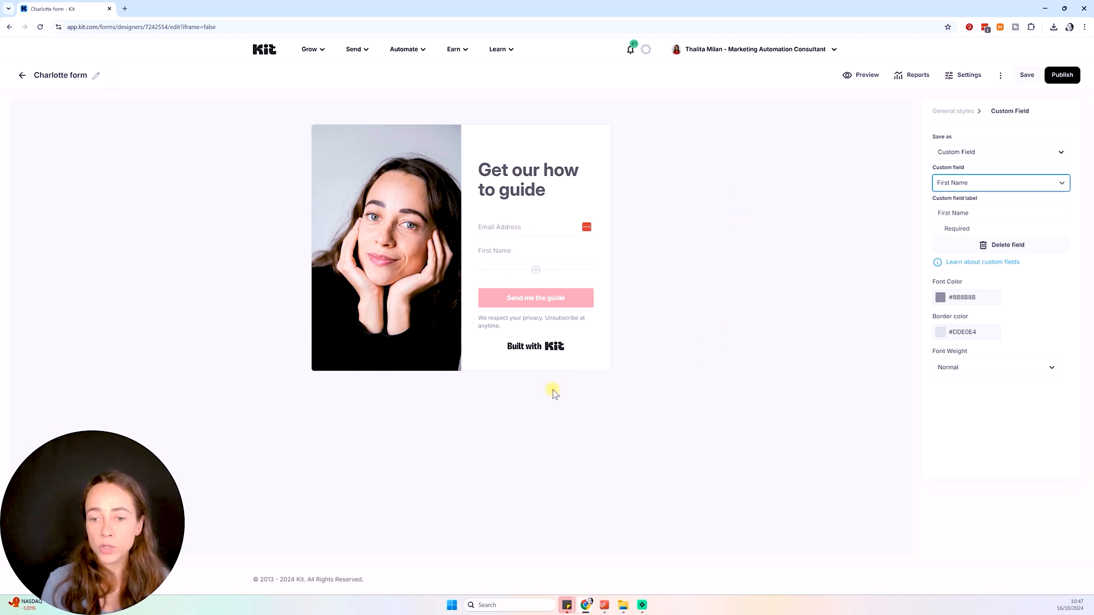
Hide the Built with Kit badge and select the 'Send me the guide' button text
click(532, 357)
click(526, 346)
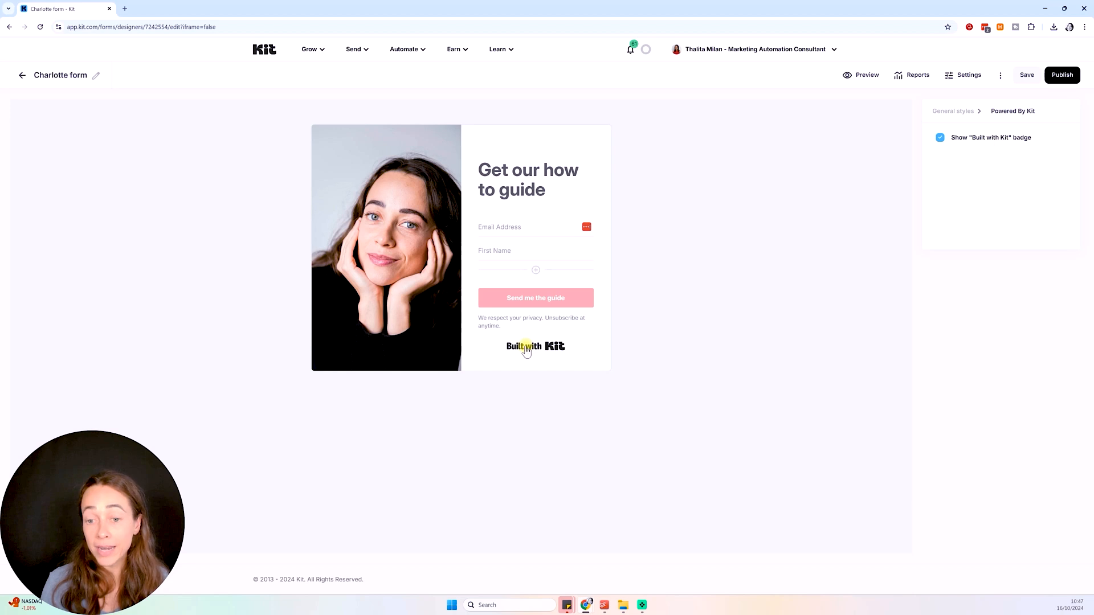
click(941, 138)
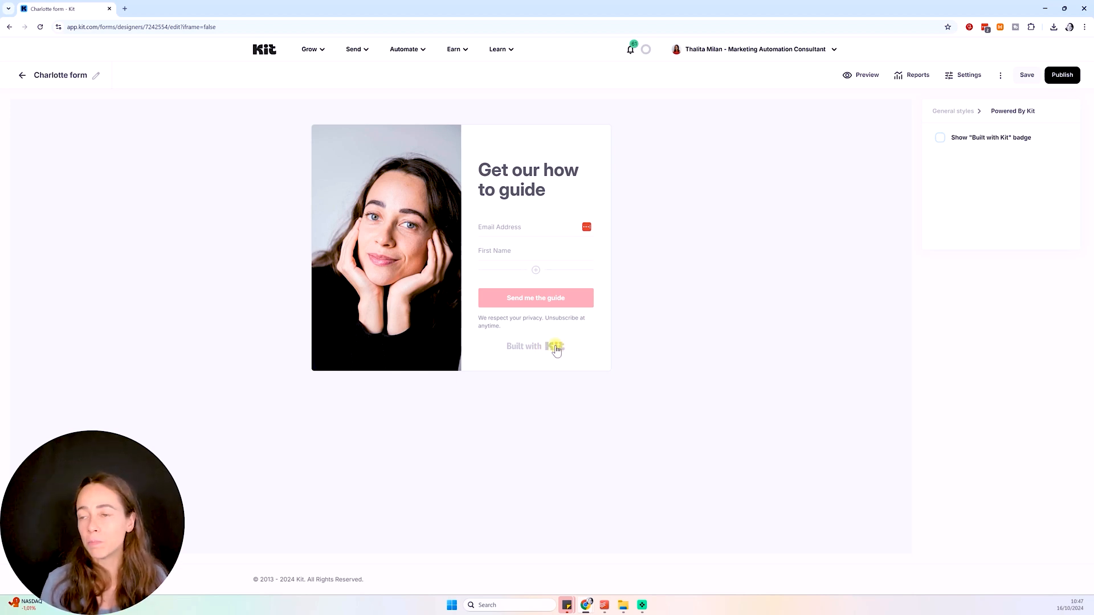
click(573, 302)
drag(575, 305, 506, 304)
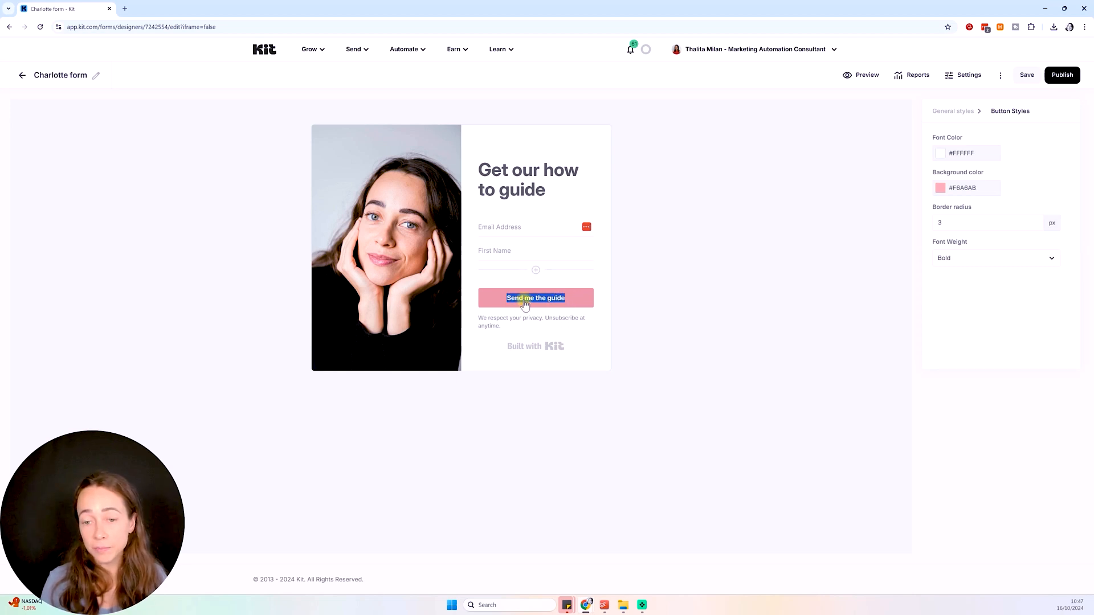
Keep the button text 'Send me the guide' and publish the form to show its HTML embed code
click(566, 299)
text(now)
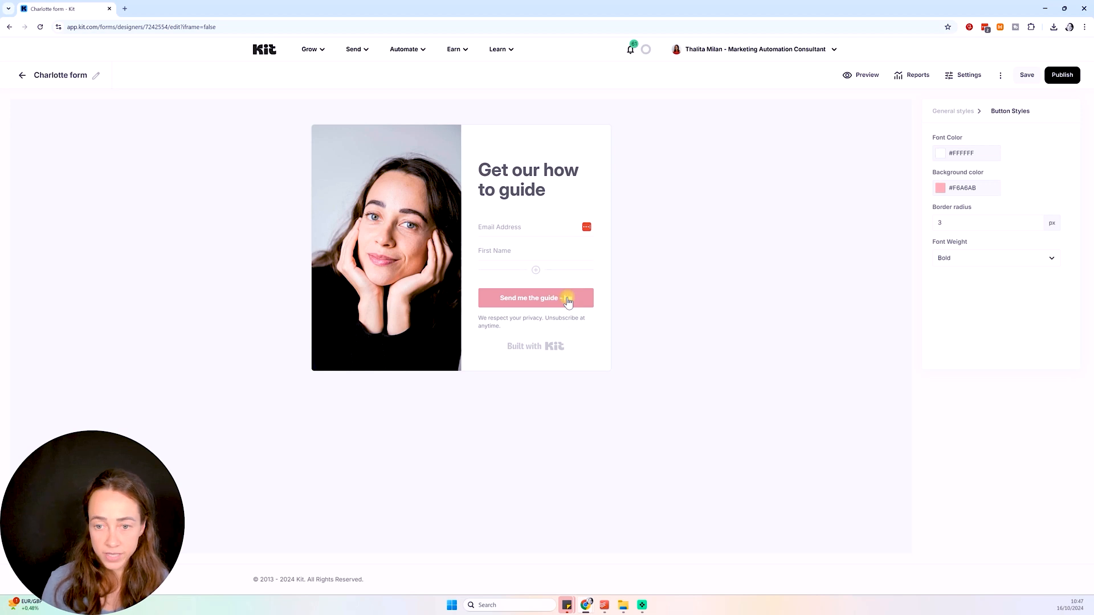
key(BackSpace)
key(BackSpace)
key(BackSpace)
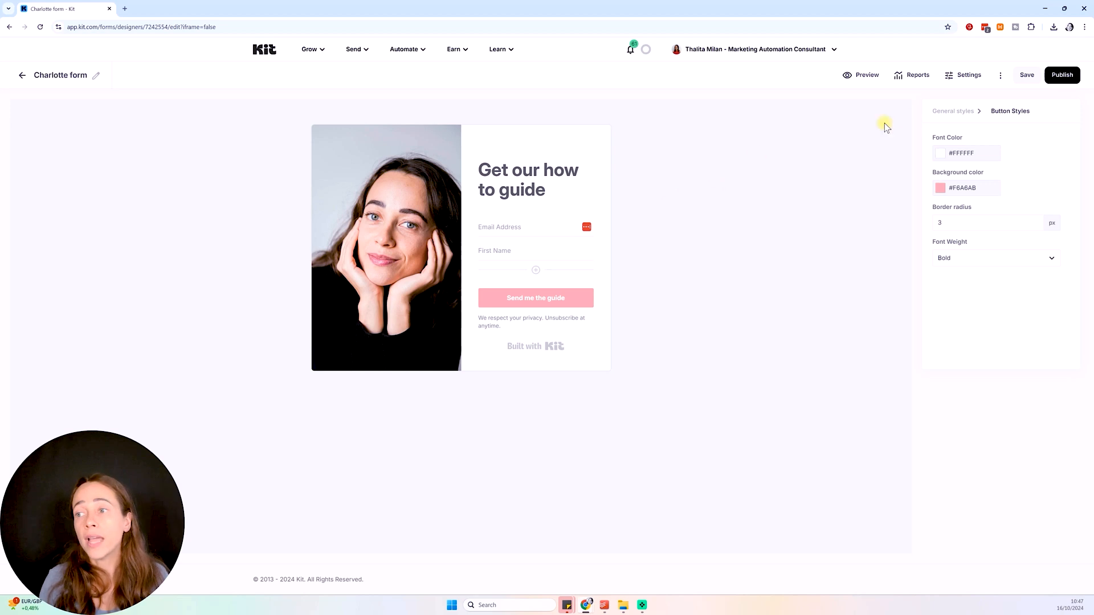
click(1062, 76)
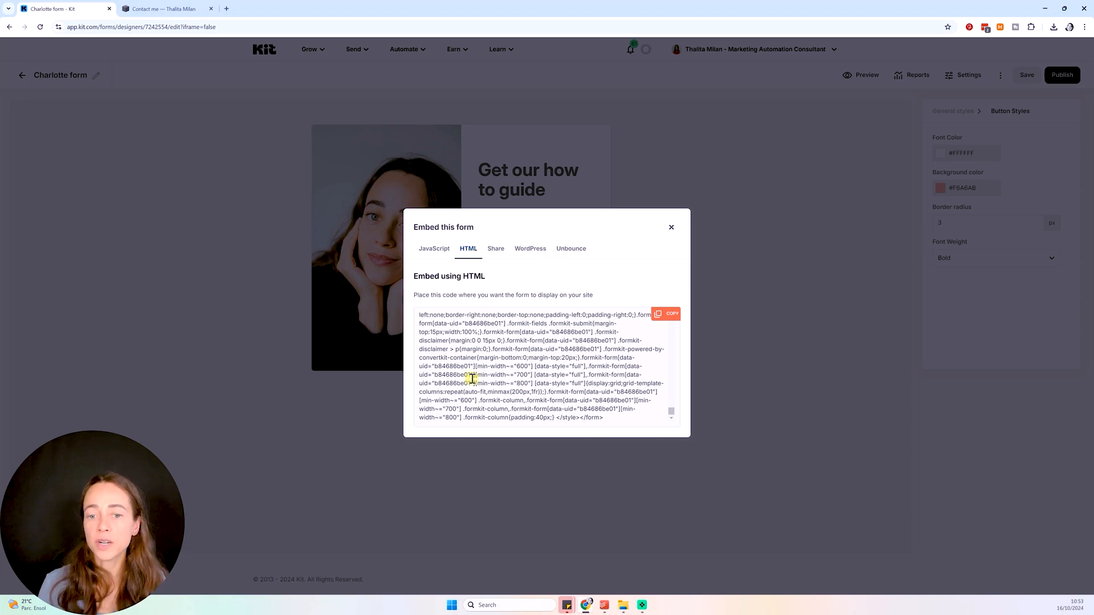
Copy the Charlotte form's HTML embed code and go to the Squarespace 'Contact me' page
click(672, 314)
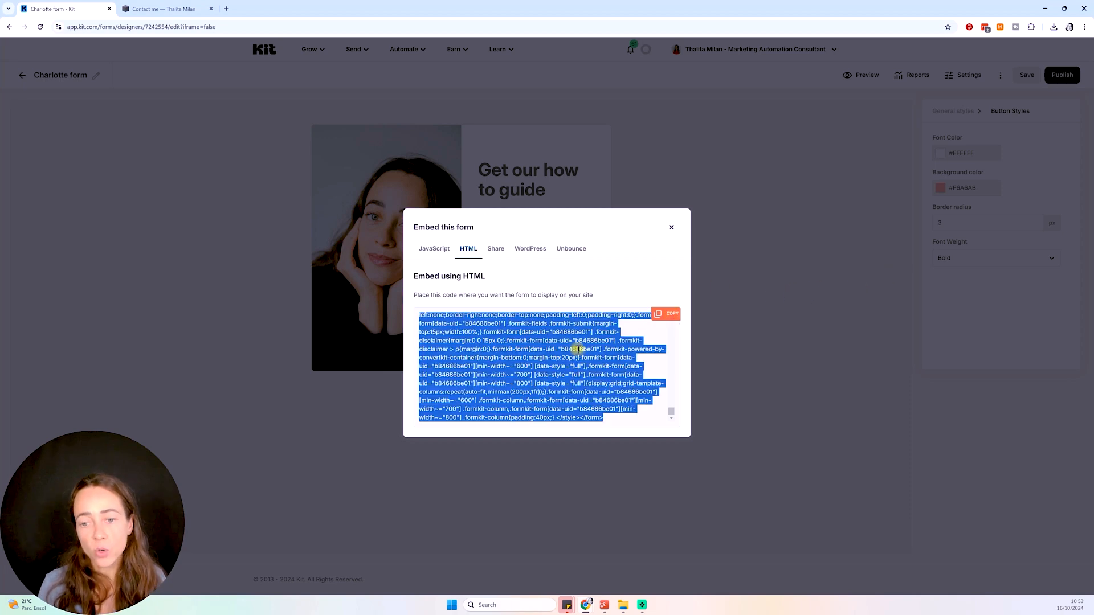
click(165, 8)
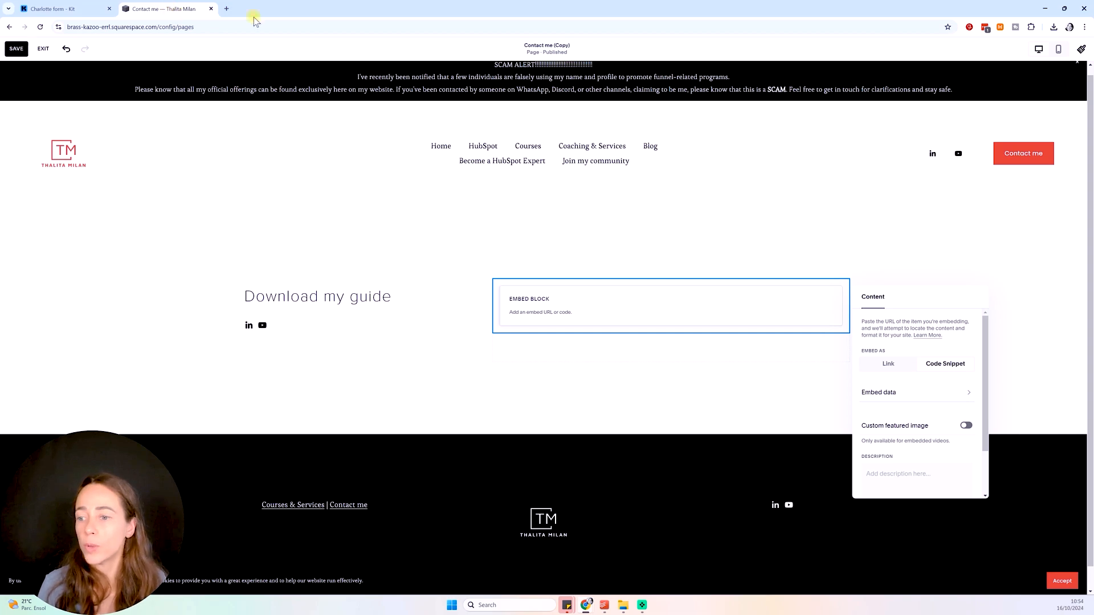
Paste the Kit form code into the Squarespace embed block as a Code Snippet
click(945, 368)
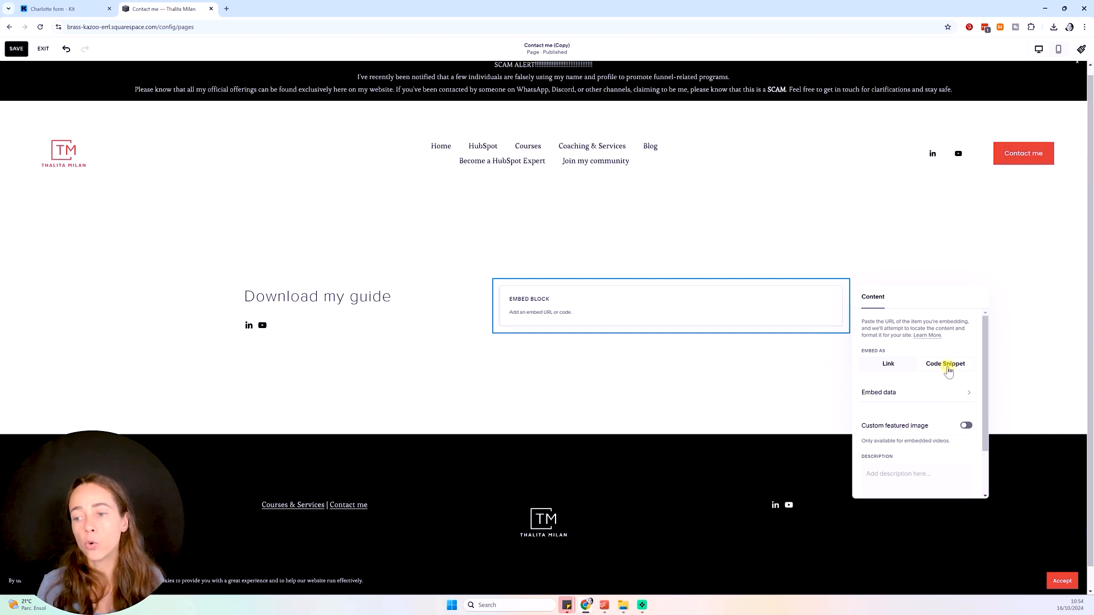
click(926, 392)
key(ctrl+v)
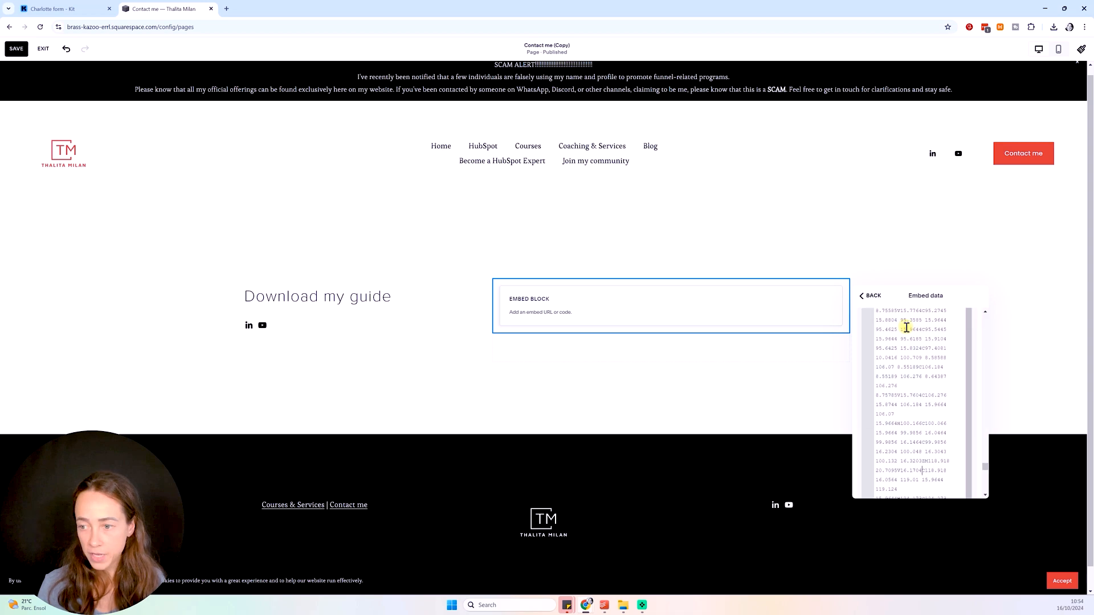
click(1044, 352)
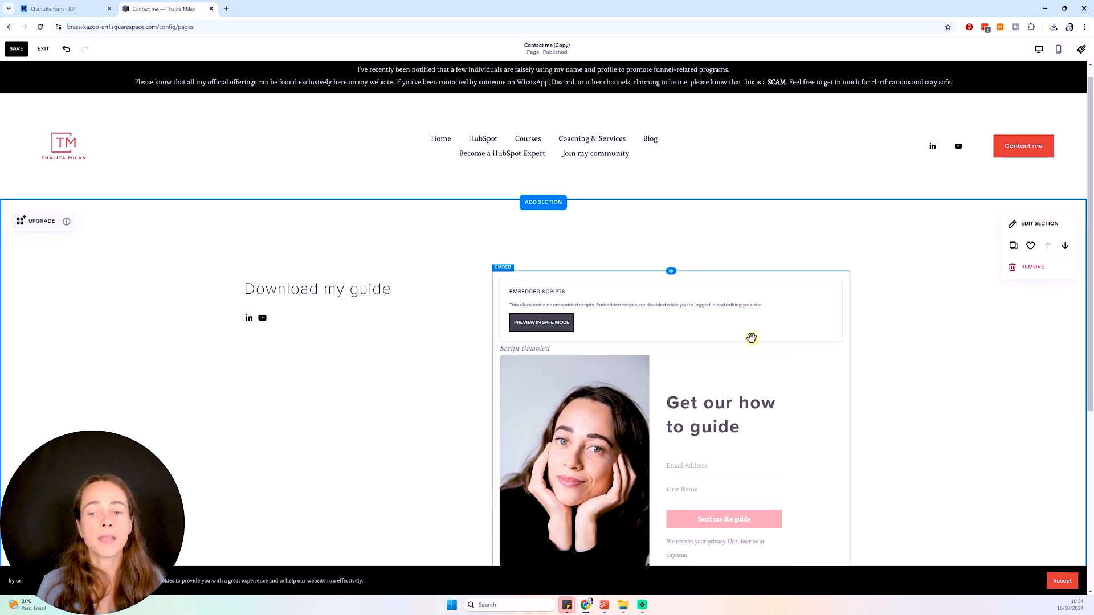
scroll(1002, 313, down, 2)
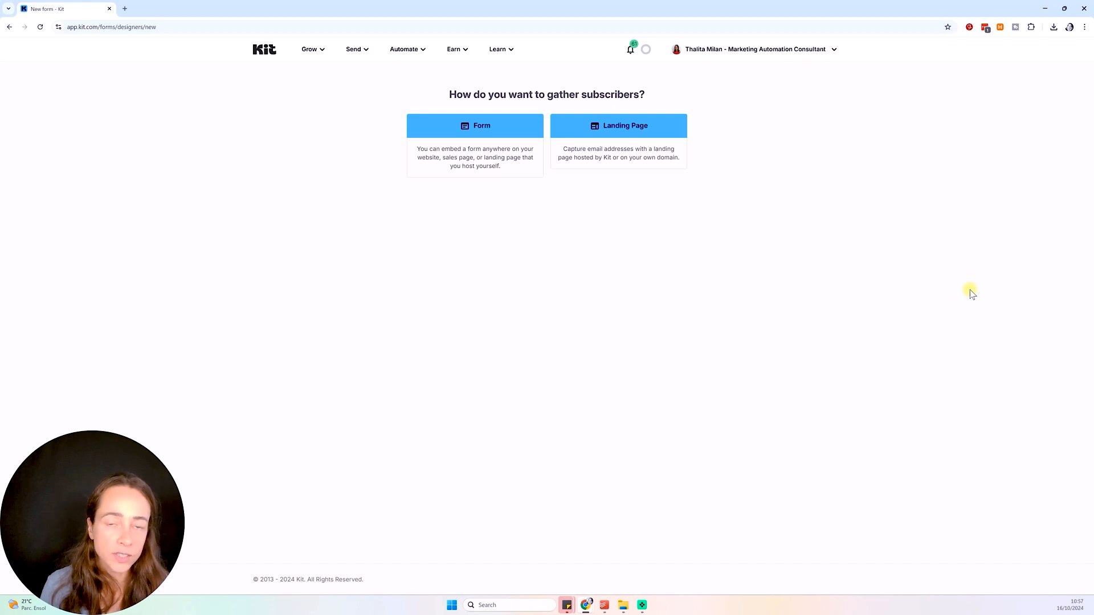
Start a new landing page and filter the templates to Newsletter
click(638, 130)
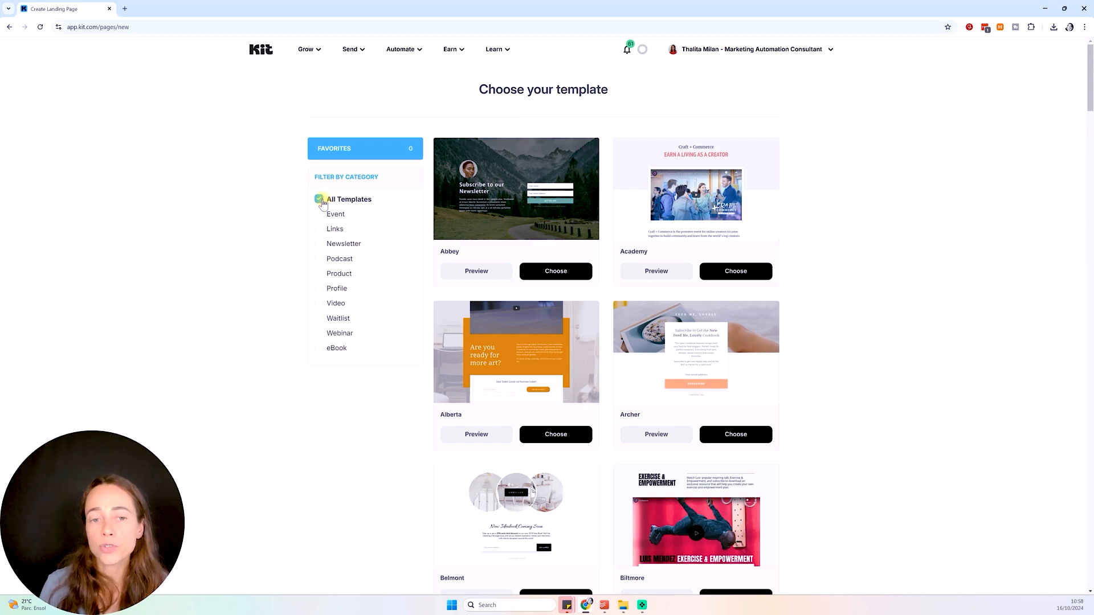
click(319, 244)
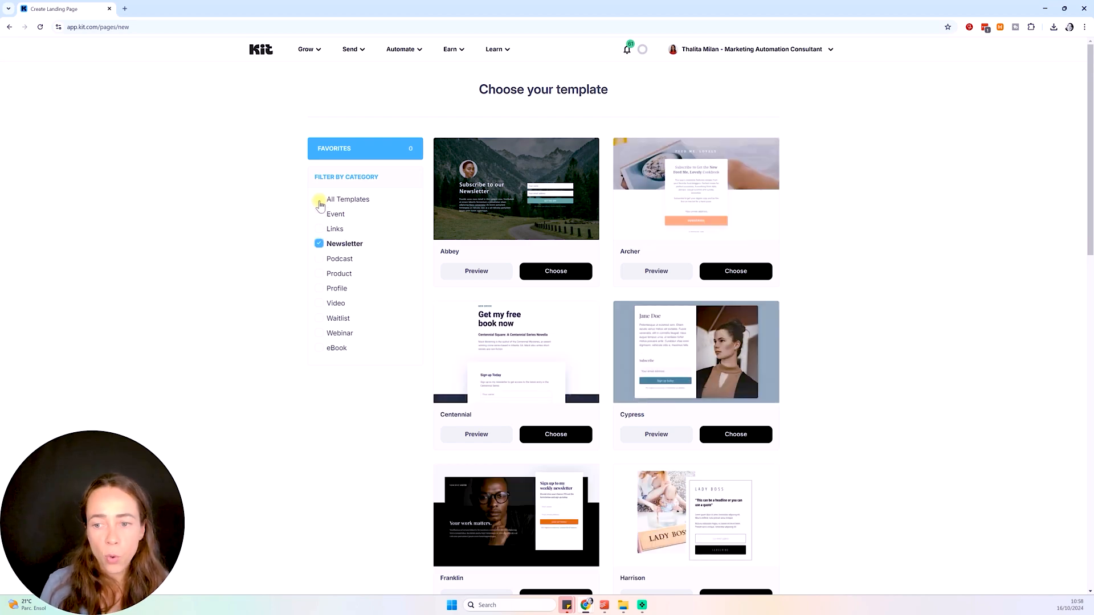
scroll(823, 297, down, 3)
scroll(823, 297, down, 5)
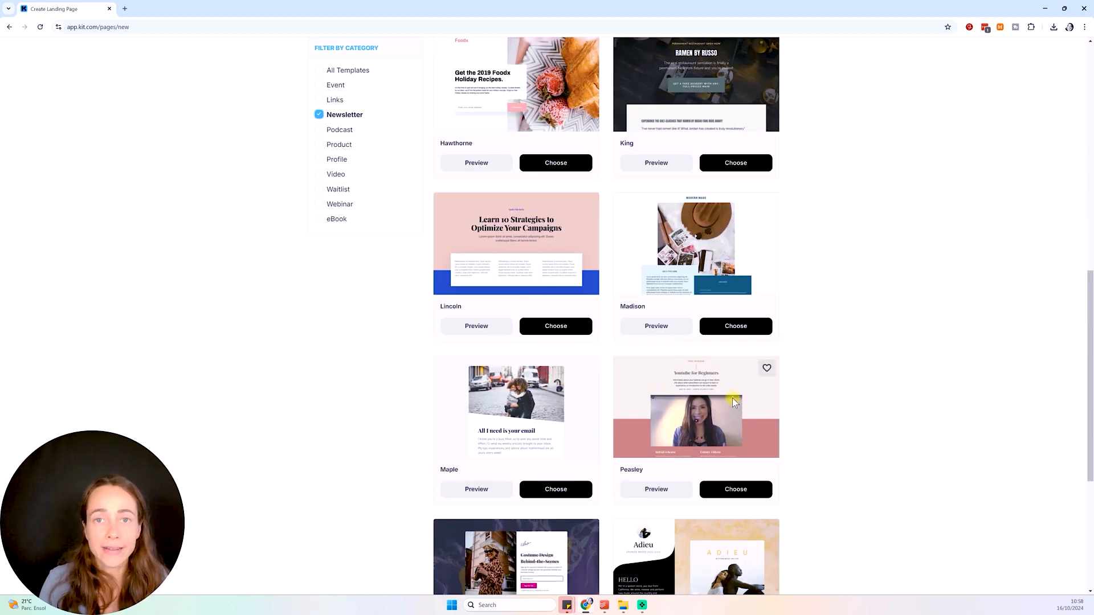
Preview the Peasley template, then return to the template list
click(656, 489)
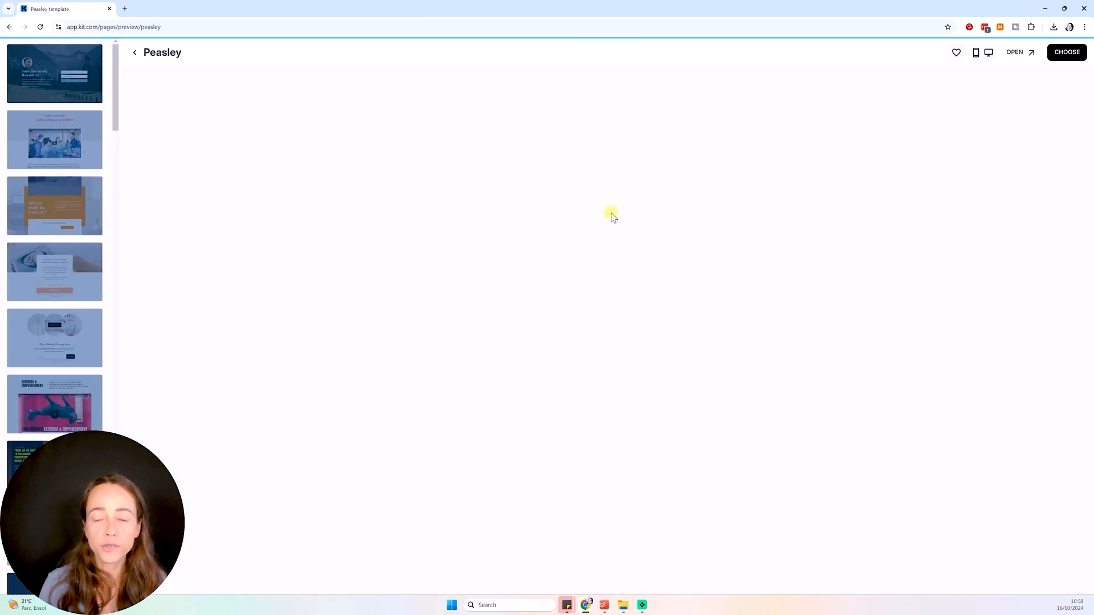
scroll(650, 342, down, 2)
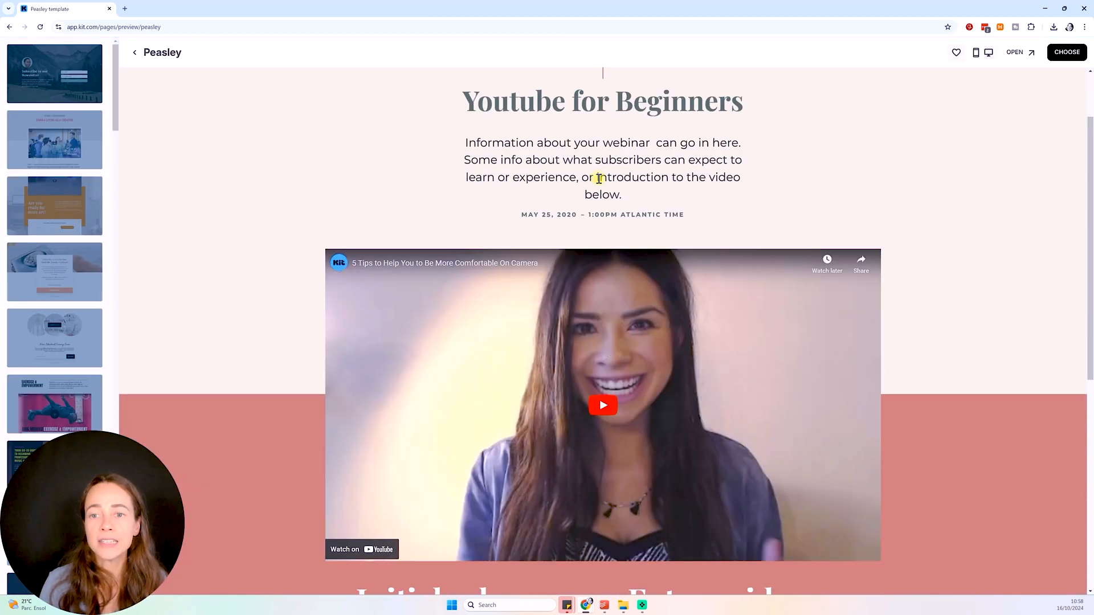
scroll(597, 178, up, 2)
scroll(637, 275, down, 8)
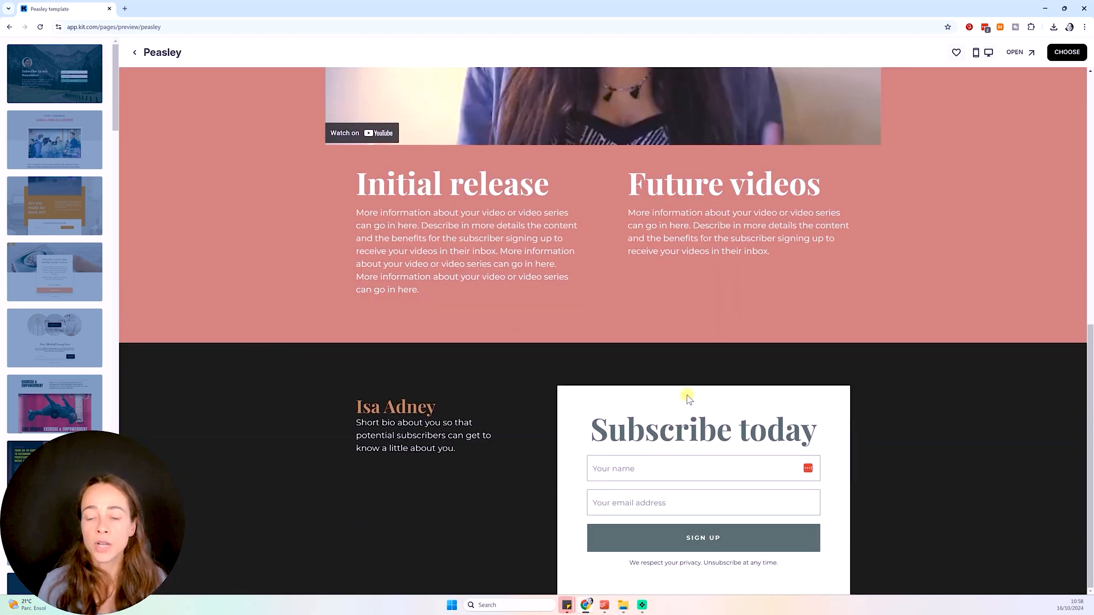
click(135, 56)
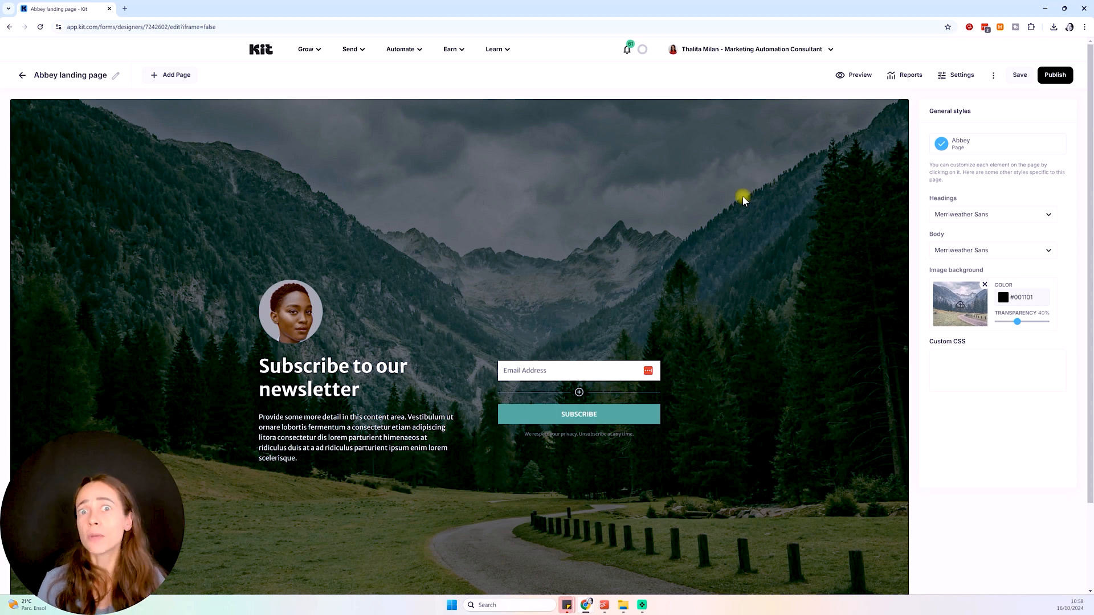
Check the profile photo settings and try a headline edit, leaving the headline unchanged
click(304, 320)
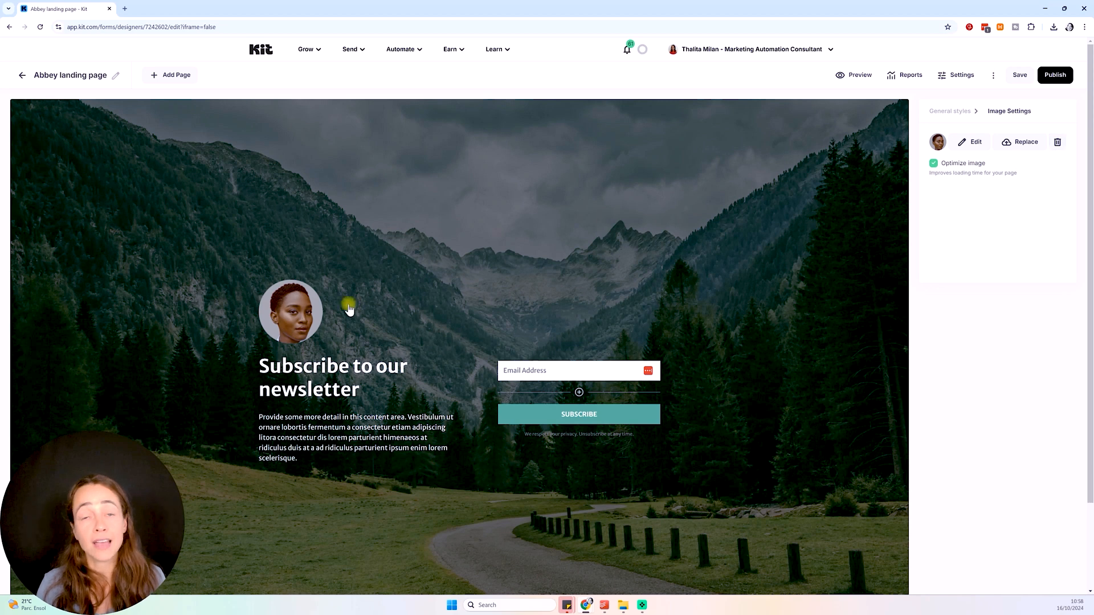
click(351, 389)
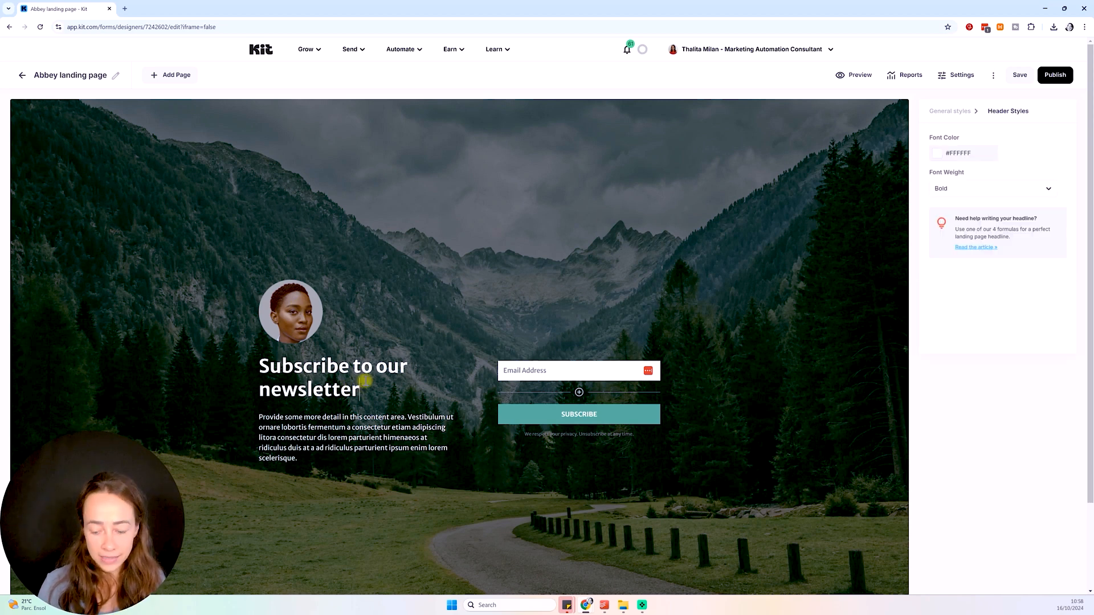
text(- her)
text(e)
key(BackSpace)
key(BackSpace)
key(BackSpace)
key(BackSpace)
key(BackSpace)
key(BackSpace)
key(BackSpace)
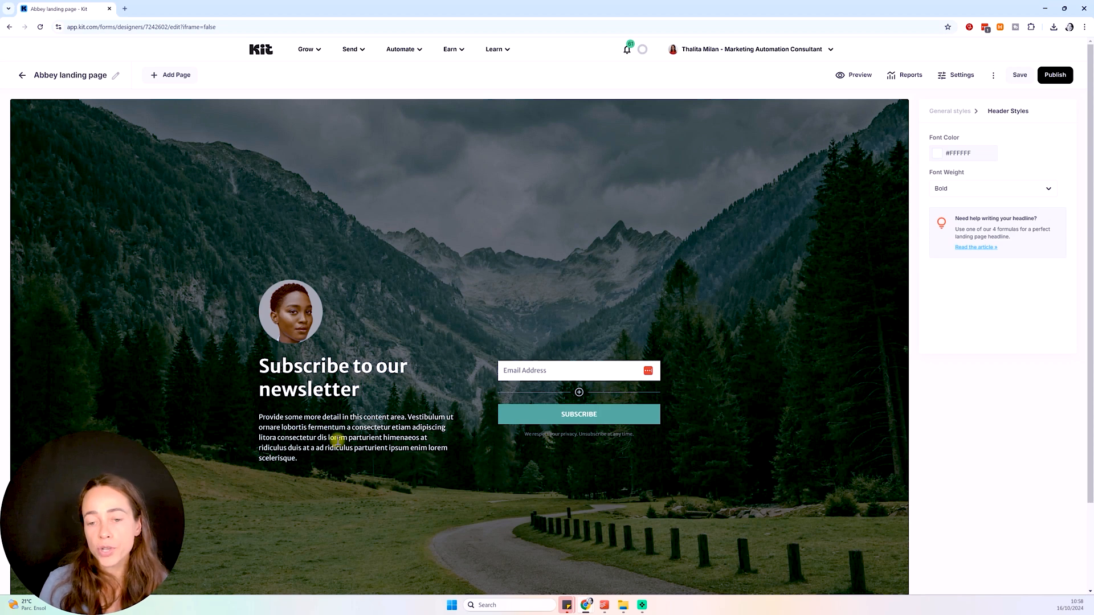
Add a First Name custom field beneath the Email Address field
click(580, 393)
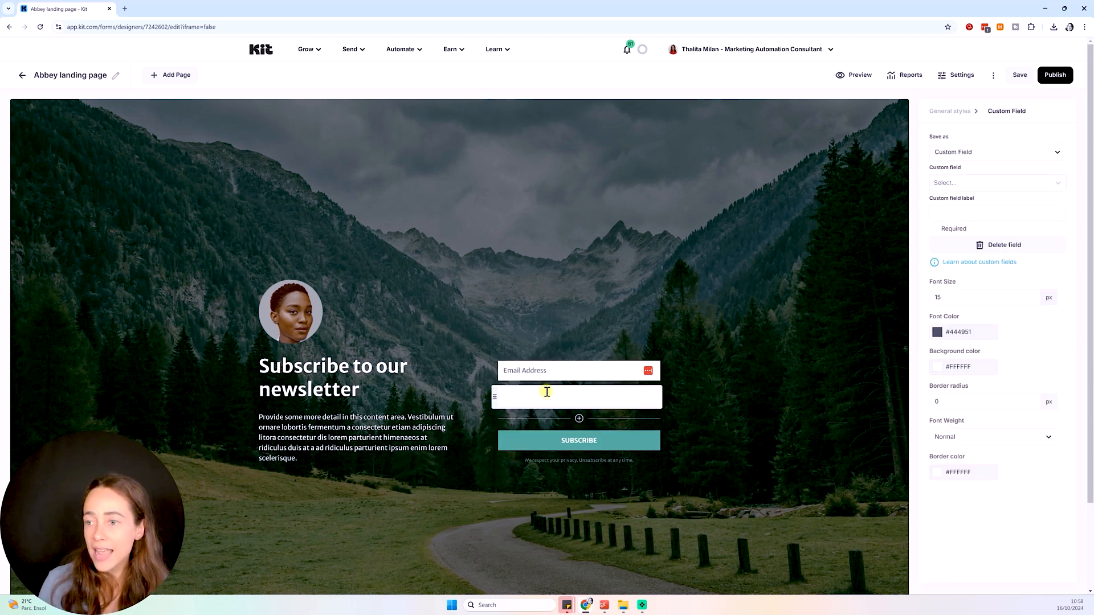
click(948, 183)
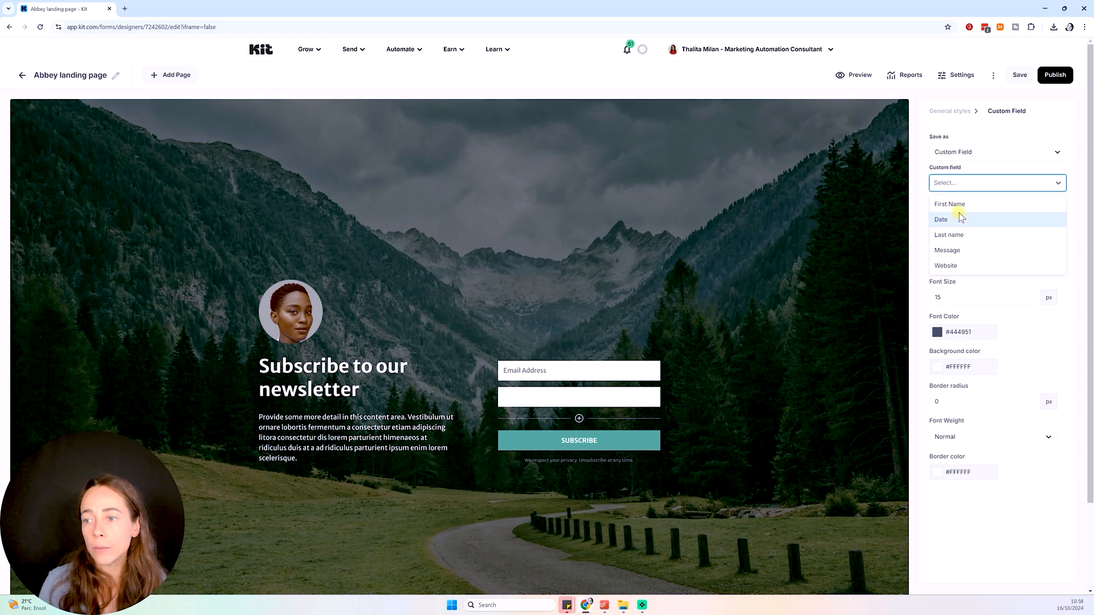
click(947, 204)
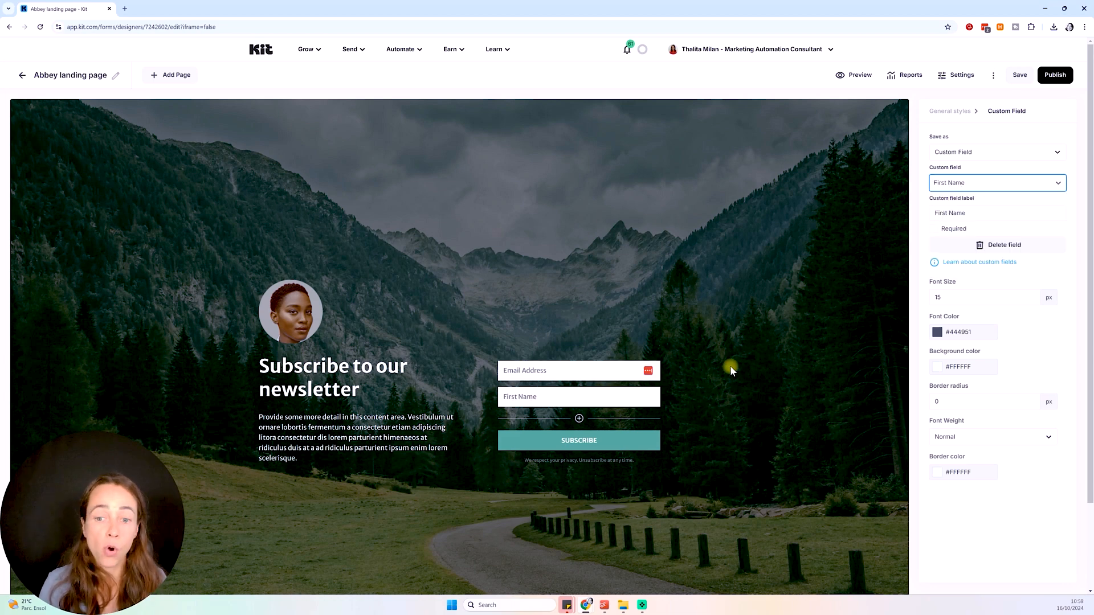
scroll(729, 367, down, 3)
scroll(729, 367, up, 3)
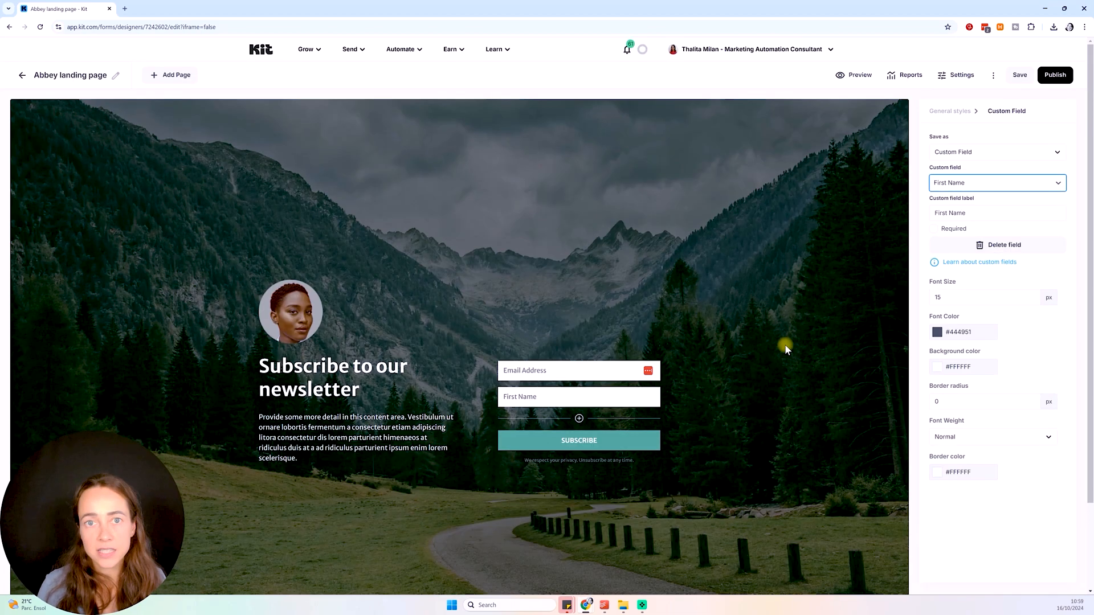